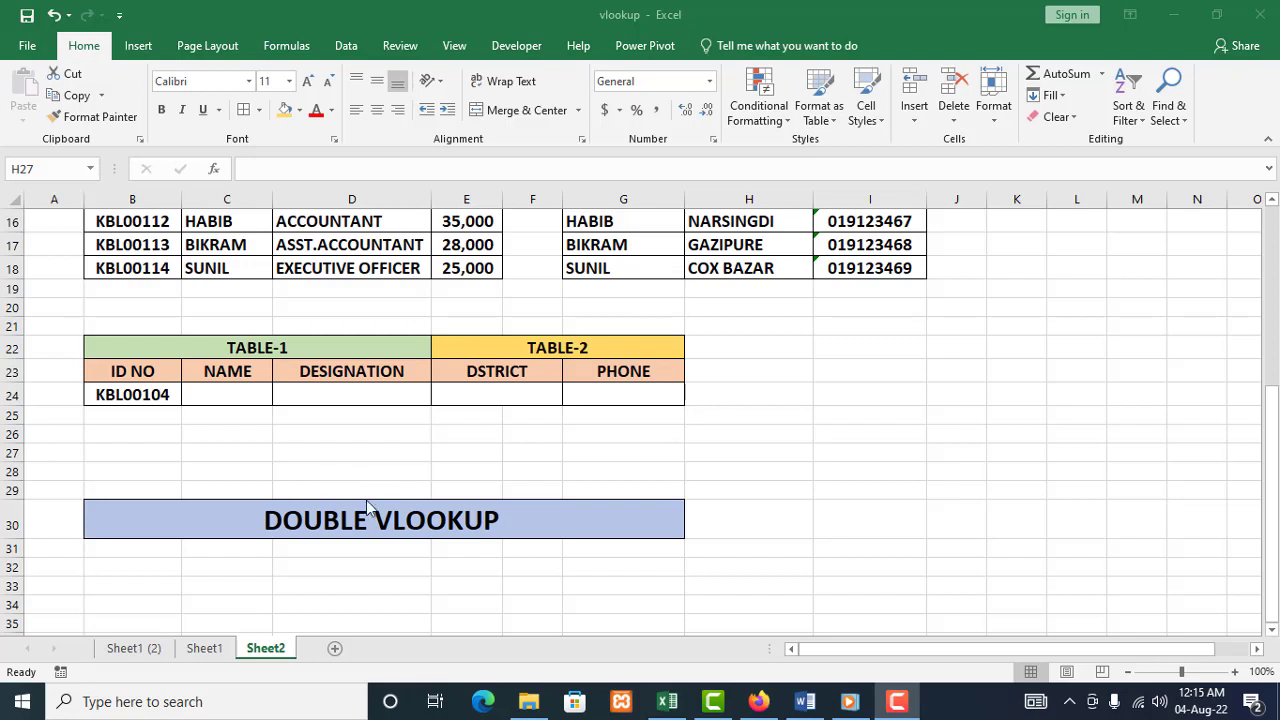
Examine TABLE-1, TABLE-2 and the empty lookup table in rows 22 to 24 of Sheet2
scroll(367, 507, up, 1)
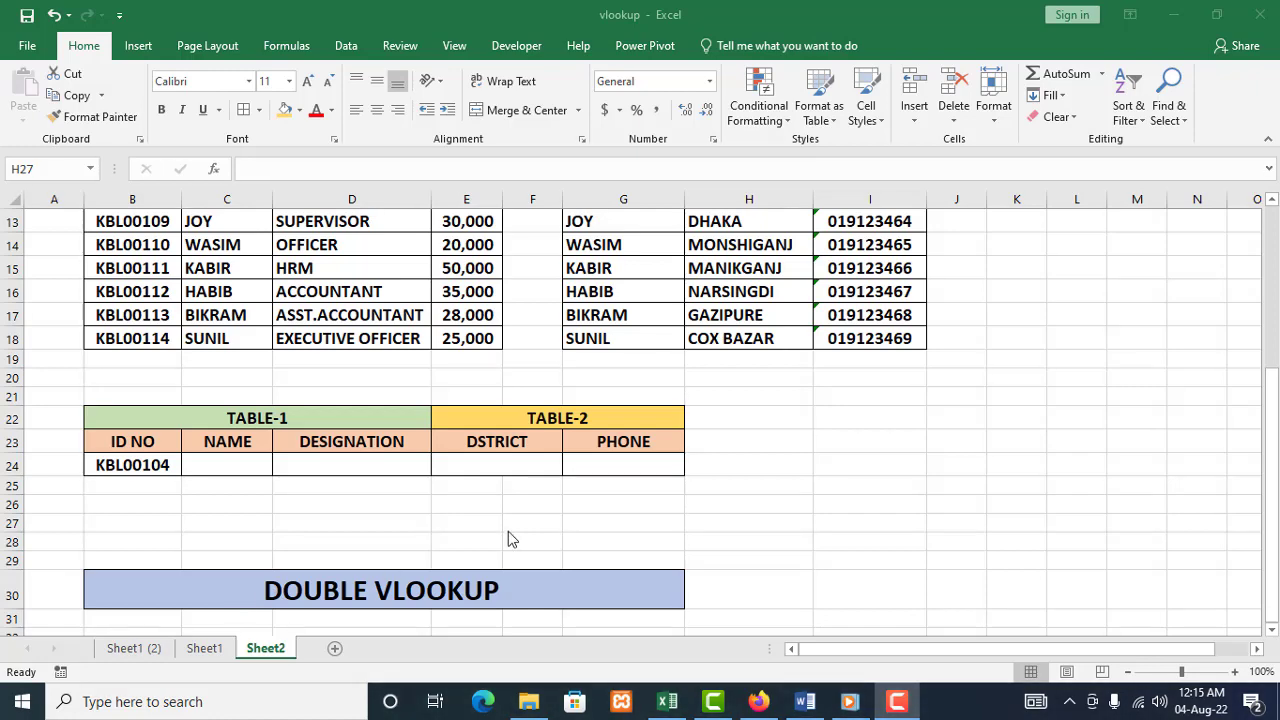
scroll(508, 535, up, 4)
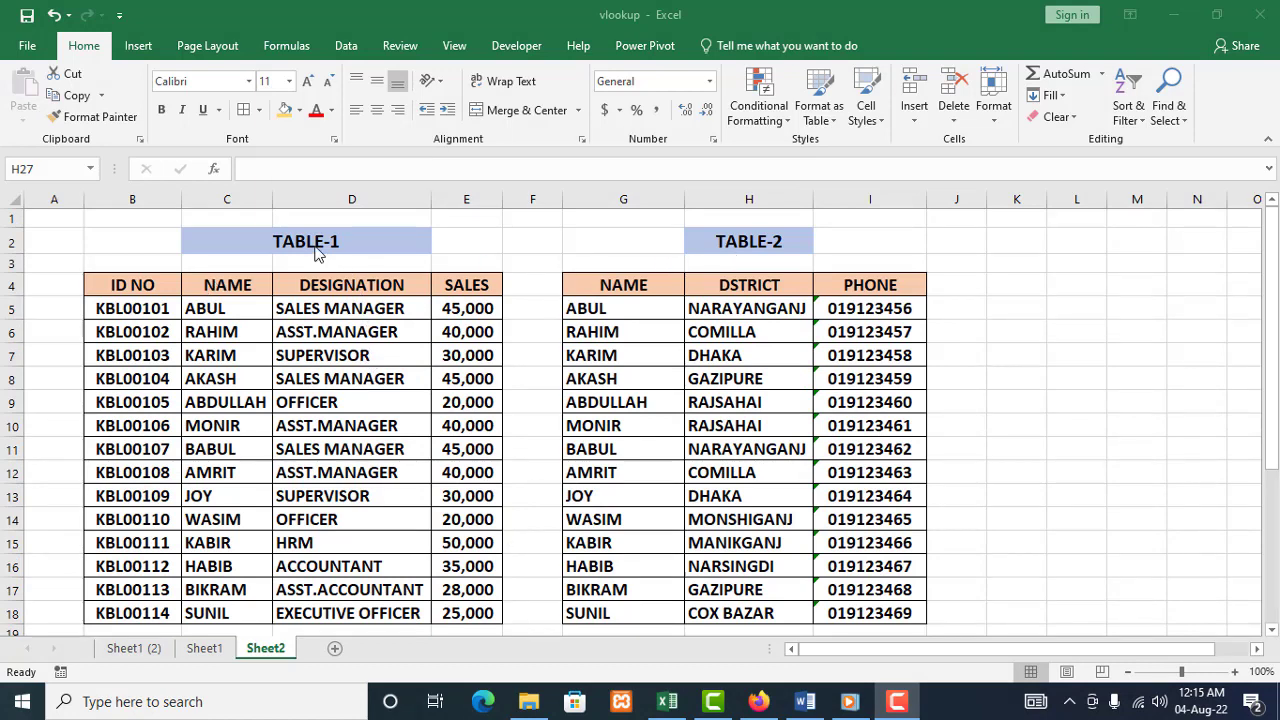
scroll(514, 370, down, 4)
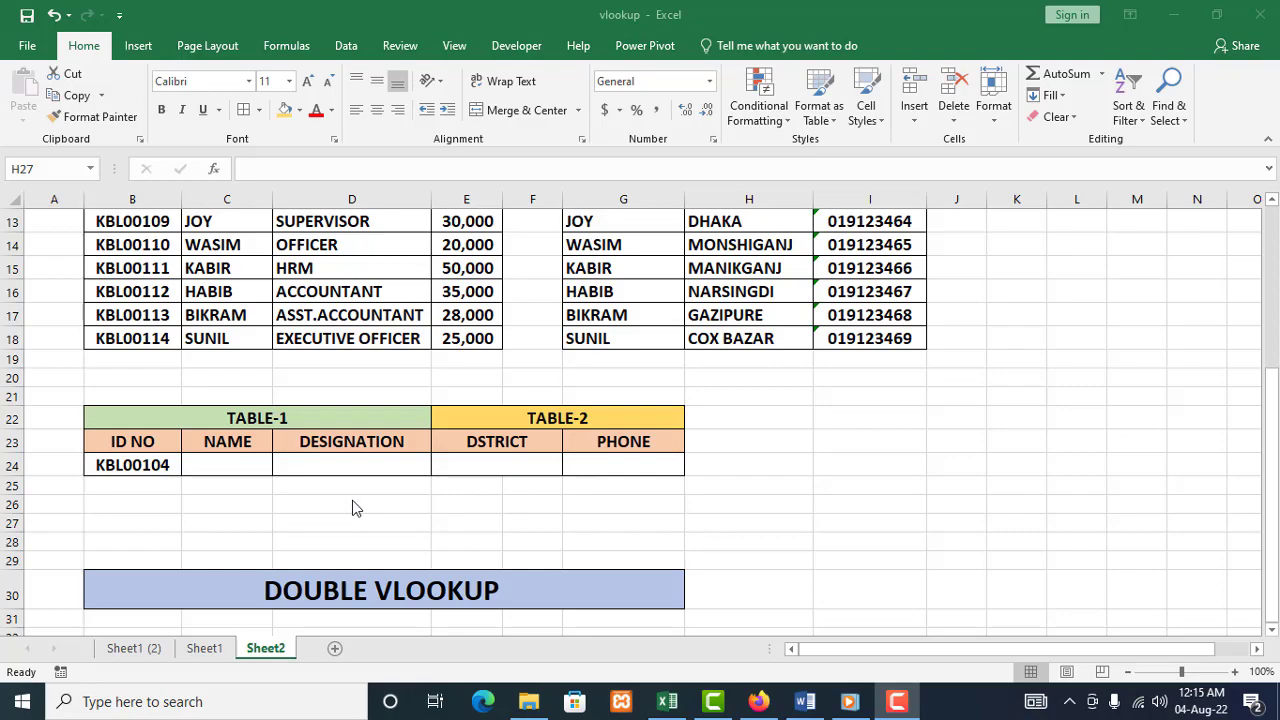
scroll(352, 501, up, 4)
scroll(352, 503, down, 2)
scroll(352, 508, up, 4)
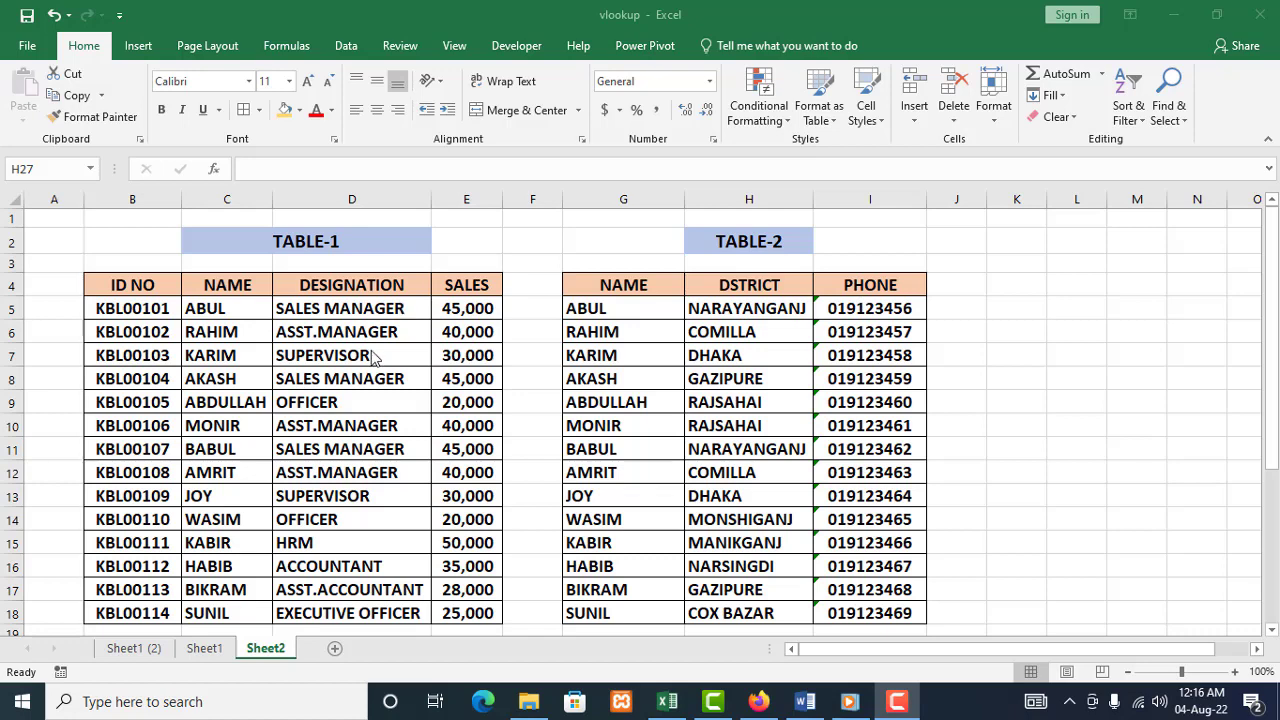
scroll(375, 357, down, 1)
scroll(375, 357, down, 1)
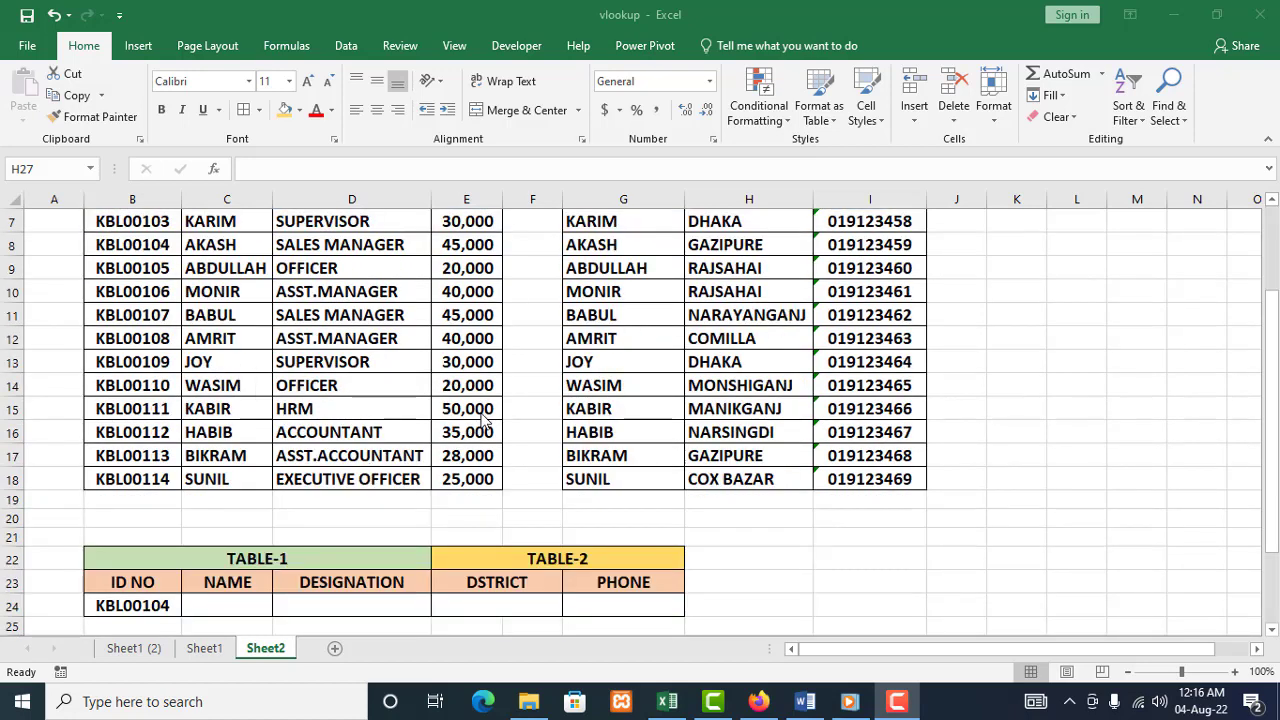
scroll(240, 375, down, 2)
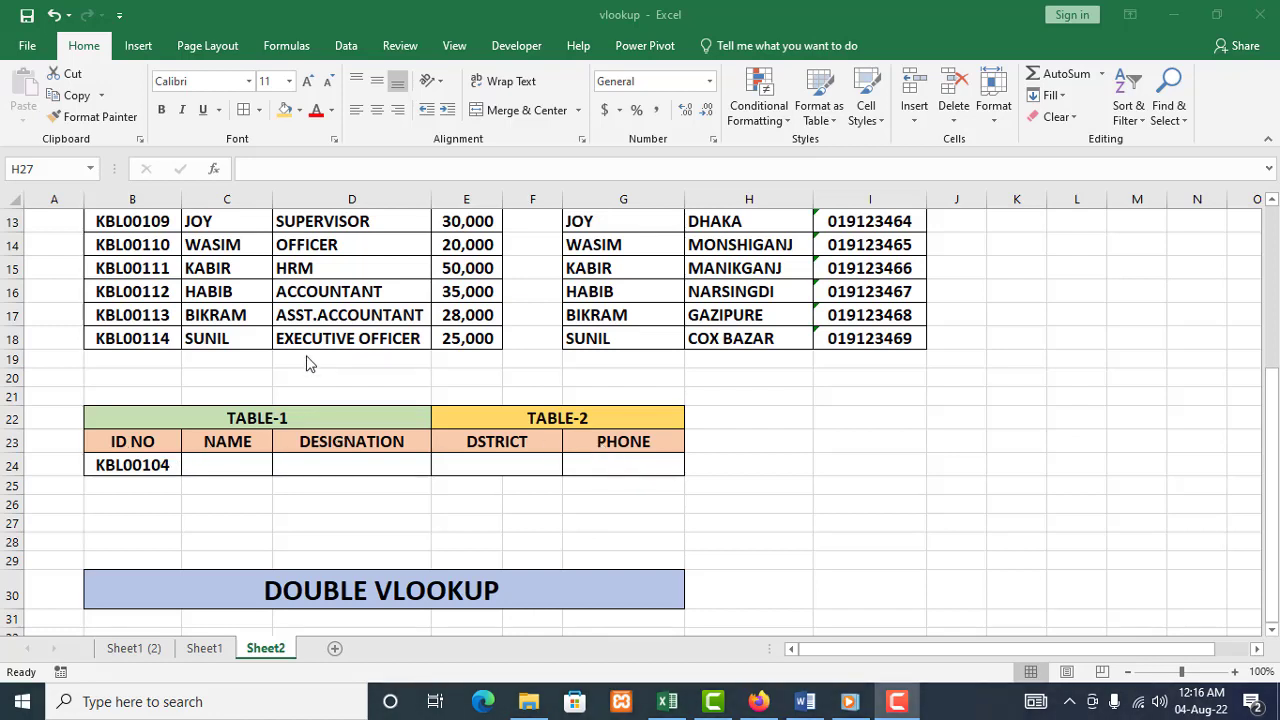
scroll(308, 363, up, 1)
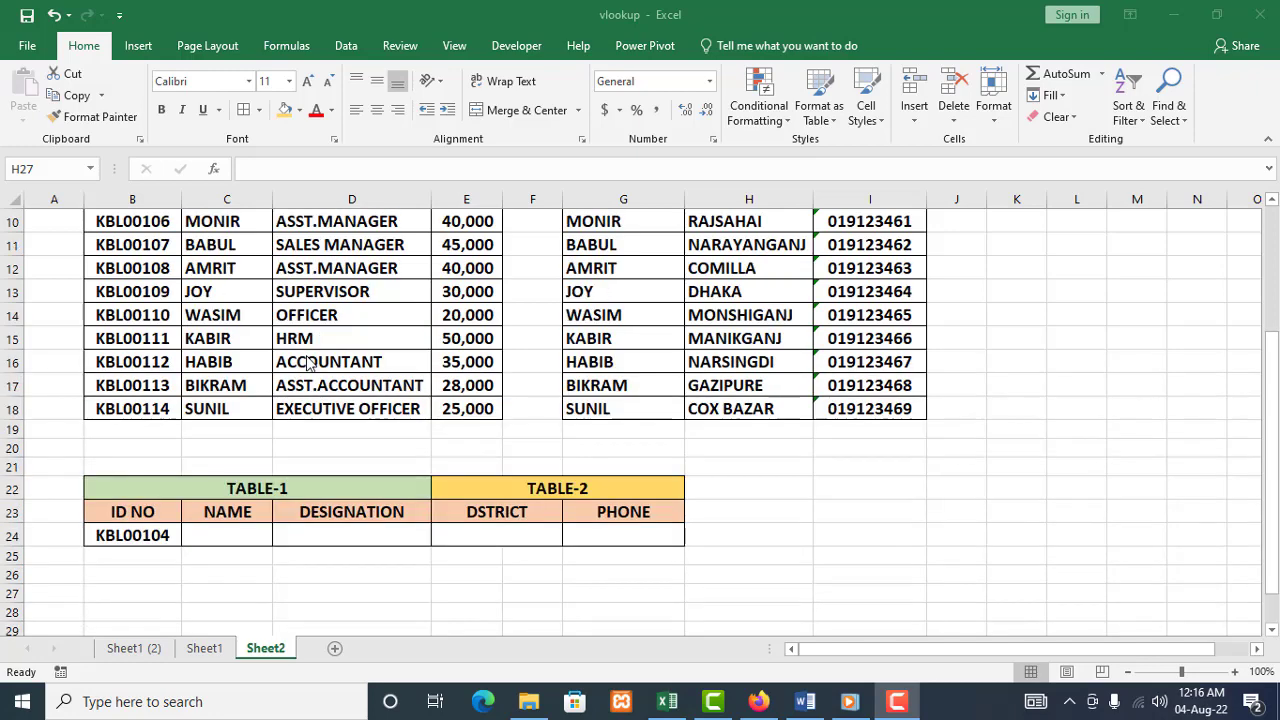
scroll(308, 363, down, 2)
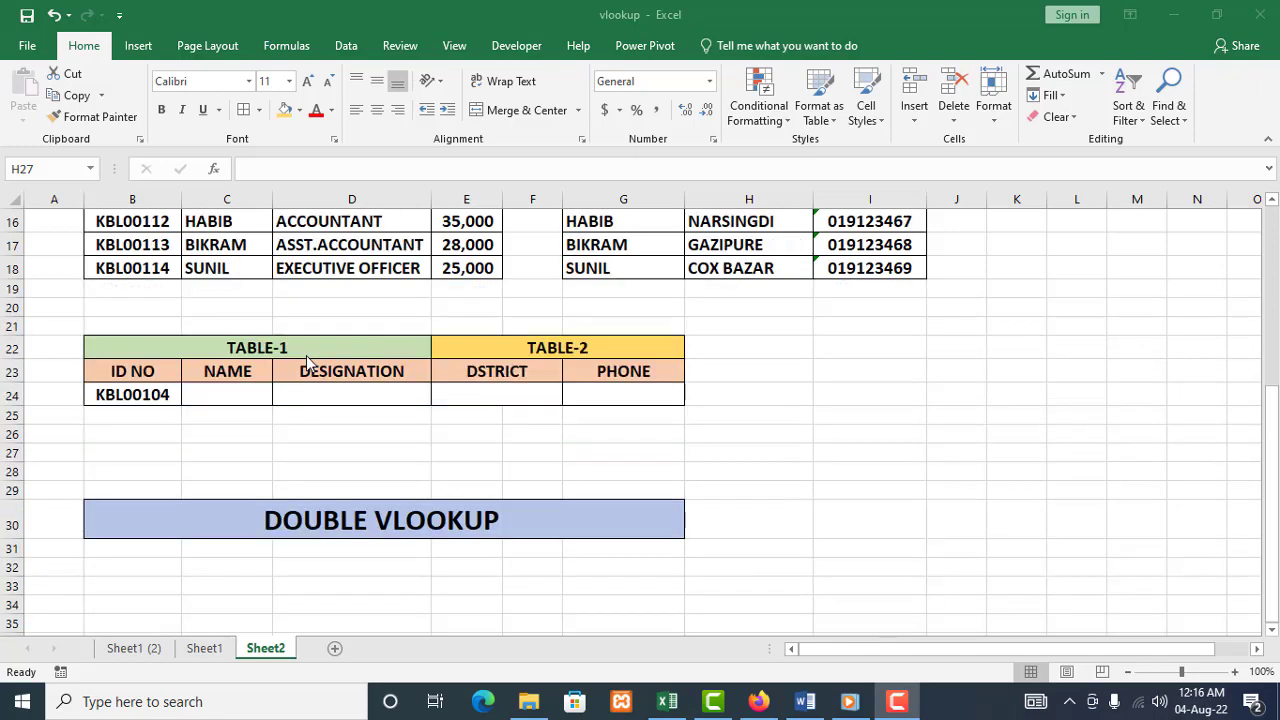
Widen column C slightly, with the empty NAME cell C24 of the lookup table selected
click(246, 395)
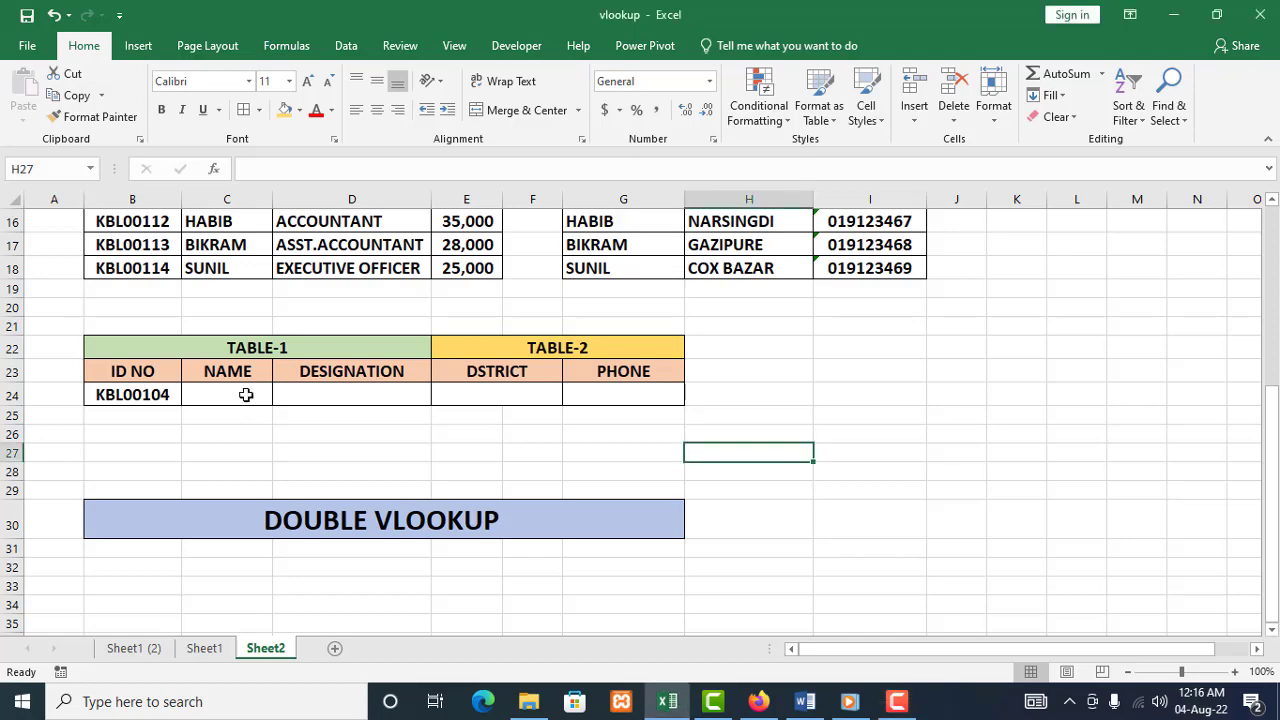
click(246, 395)
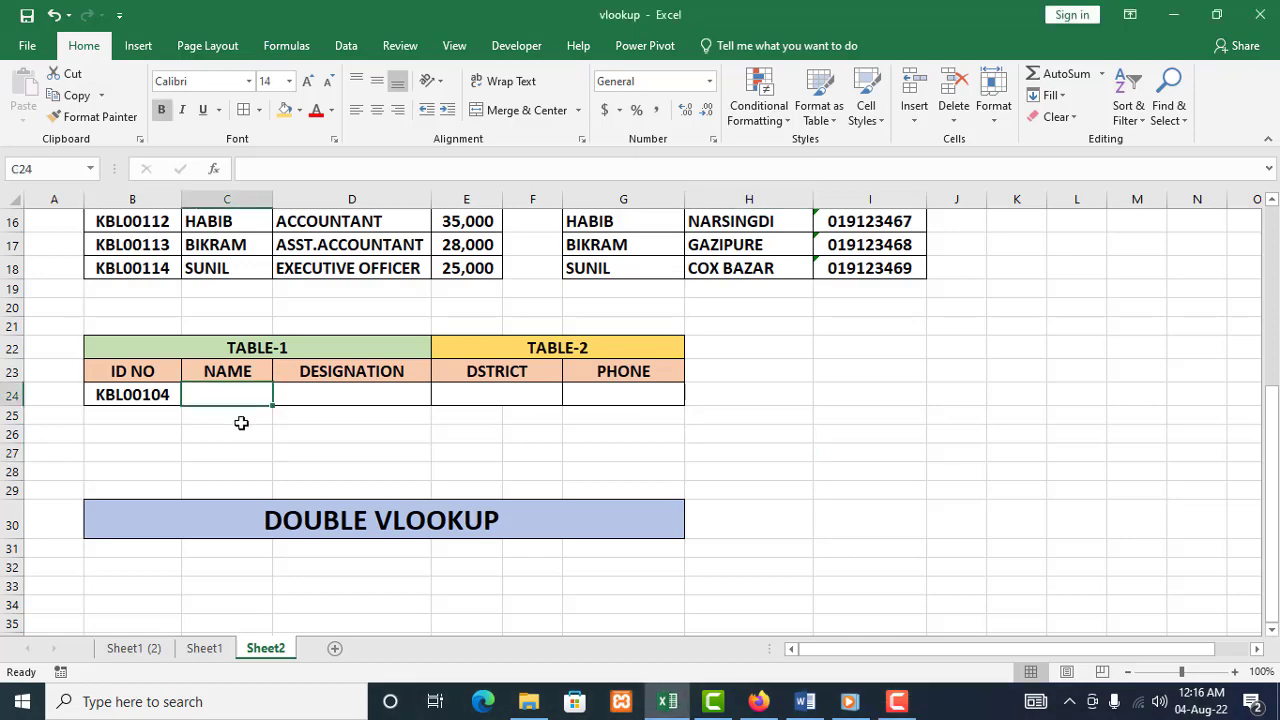
scroll(241, 421, up, 1)
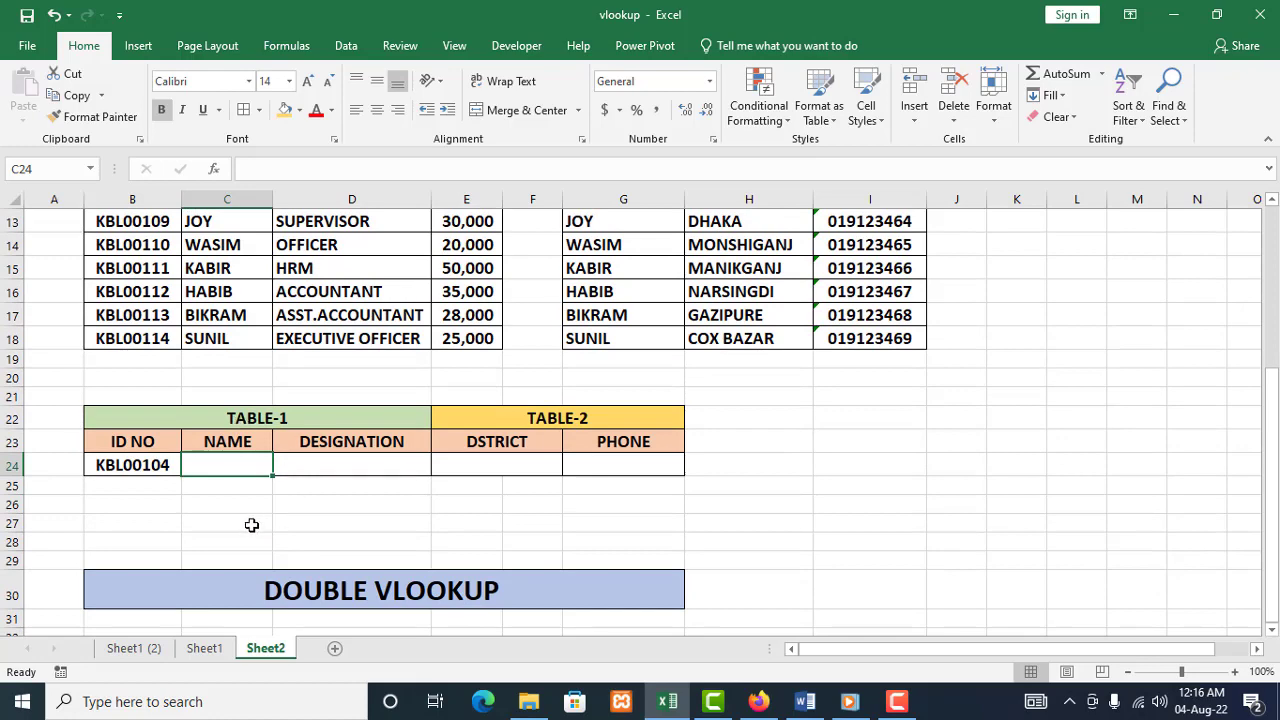
scroll(251, 523, up, 1)
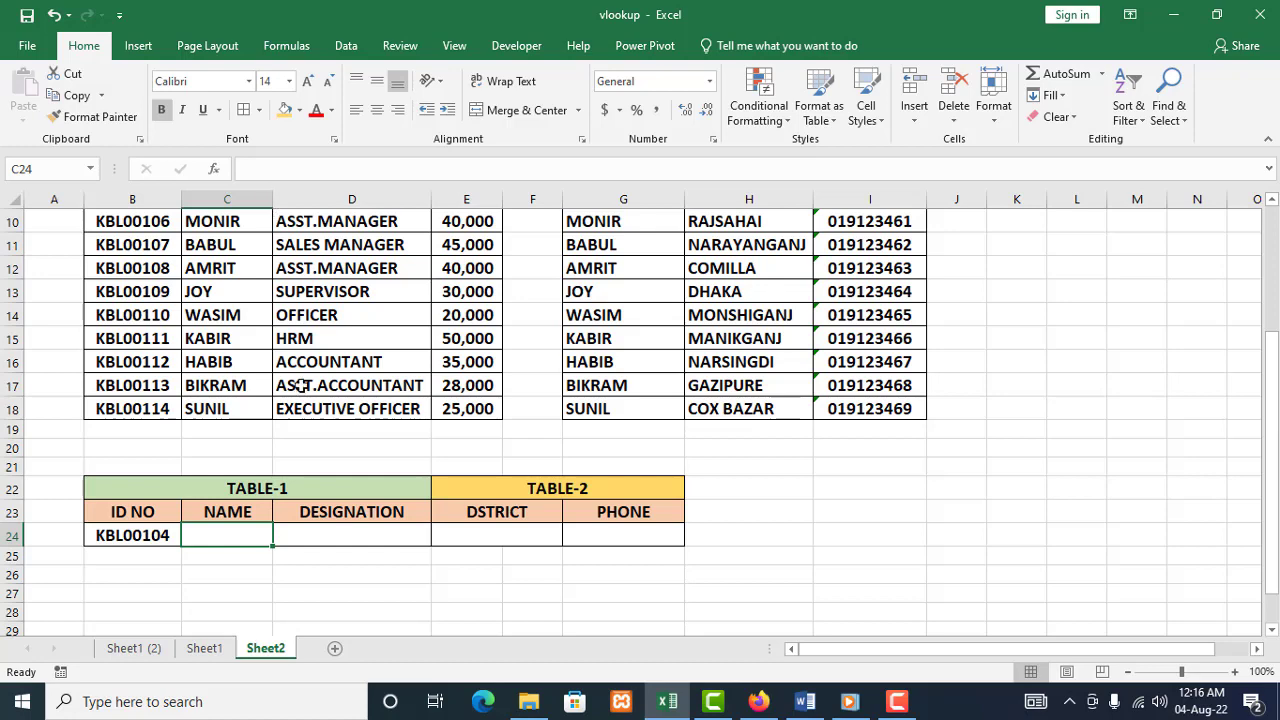
drag(272, 197, 282, 197)
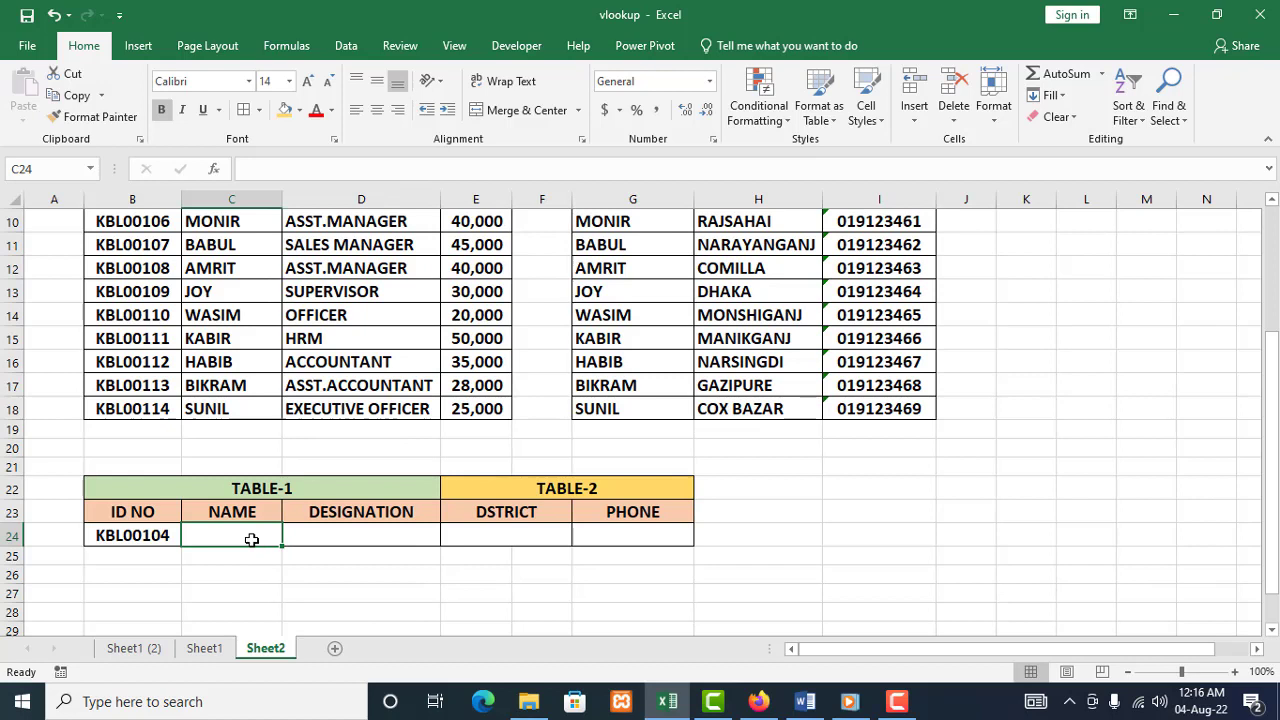
Start a VLOOKUP formula in the NAME cell C24, using the ID in B24 as the lookup value
click(146, 537)
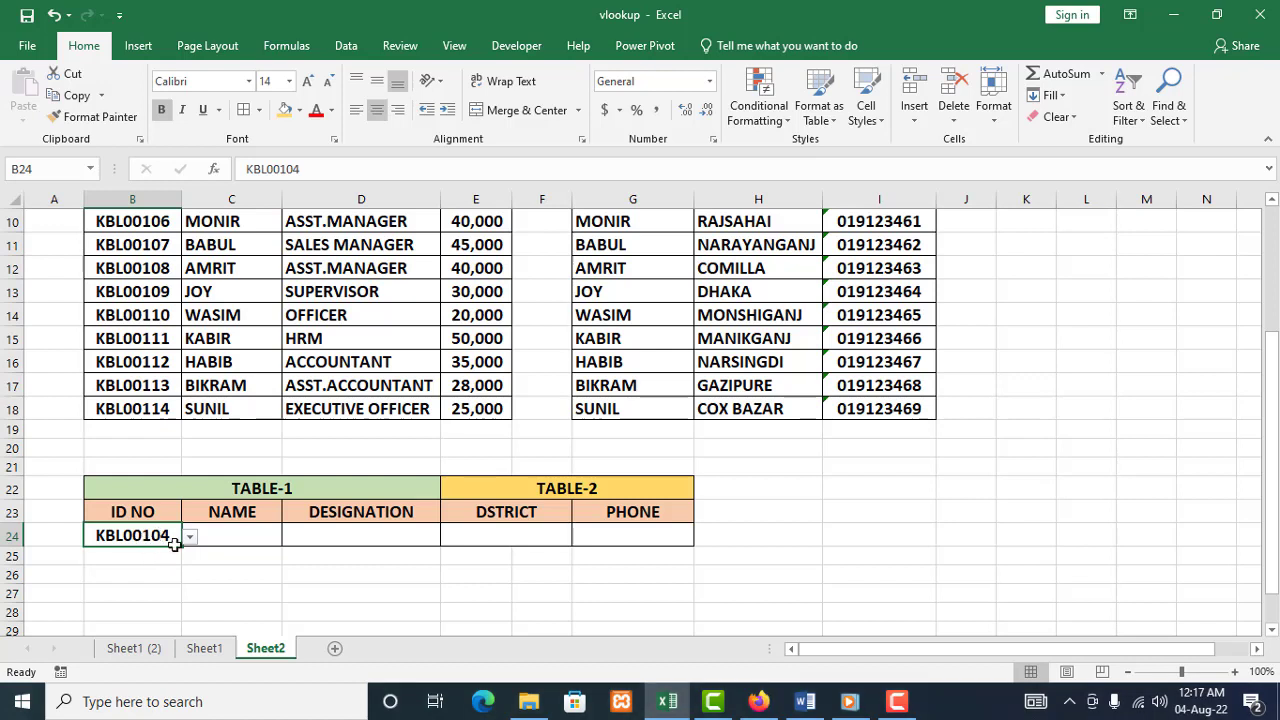
click(238, 576)
click(244, 532)
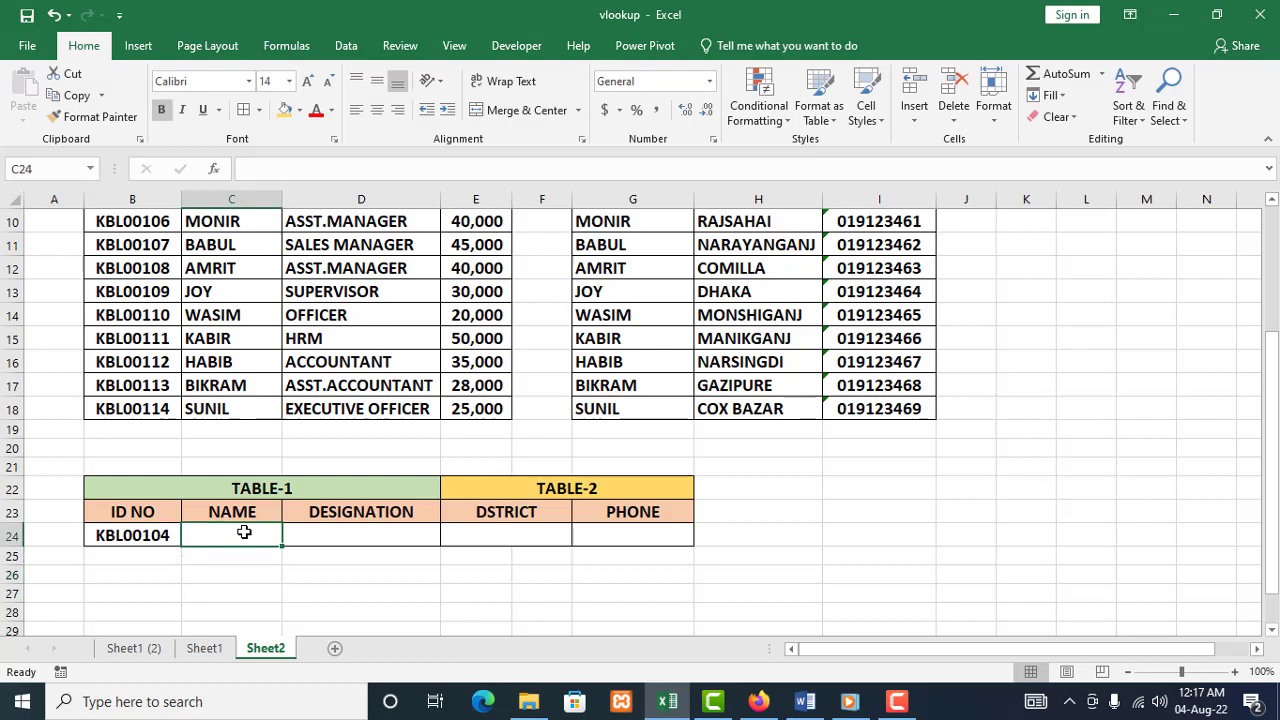
text(=)
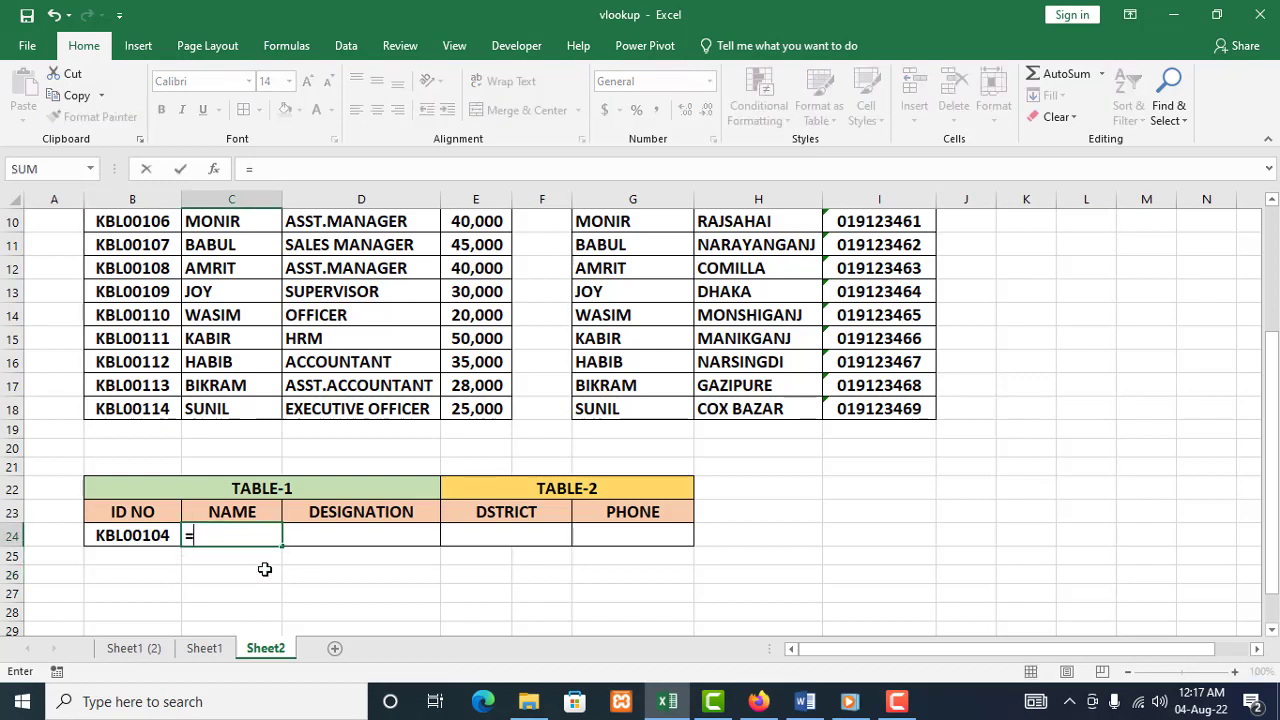
text(V)
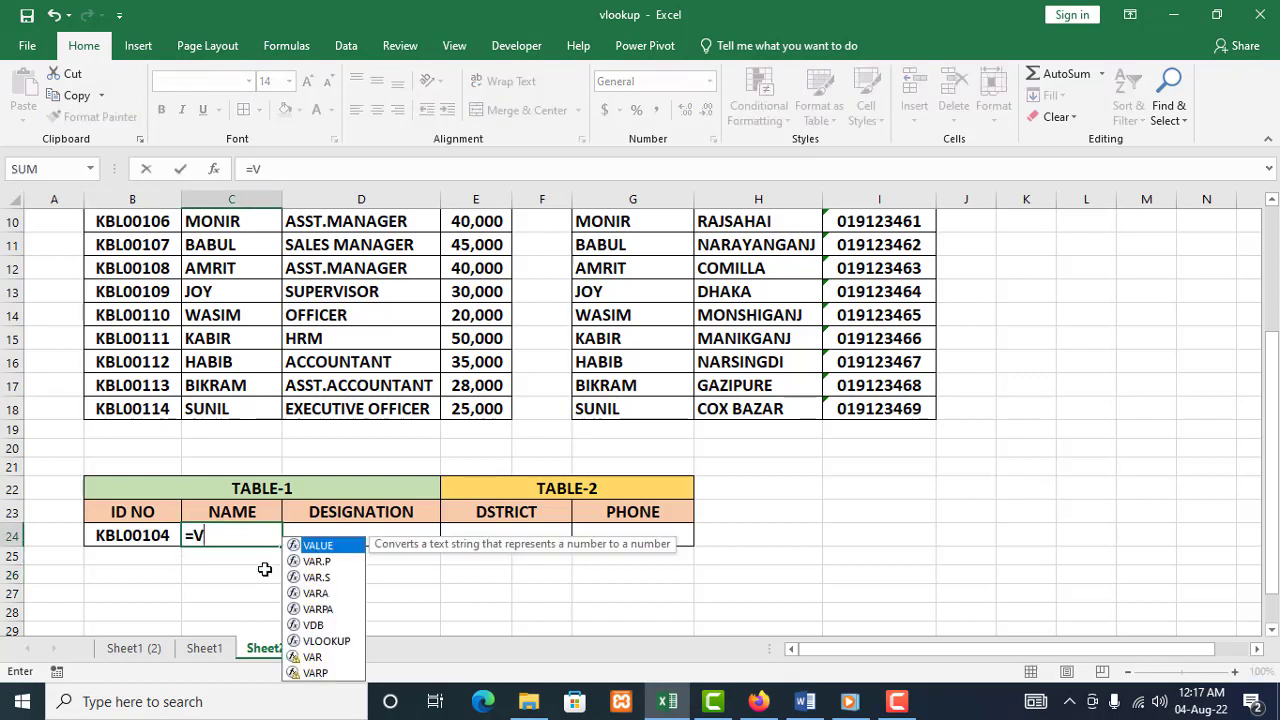
text(LO)
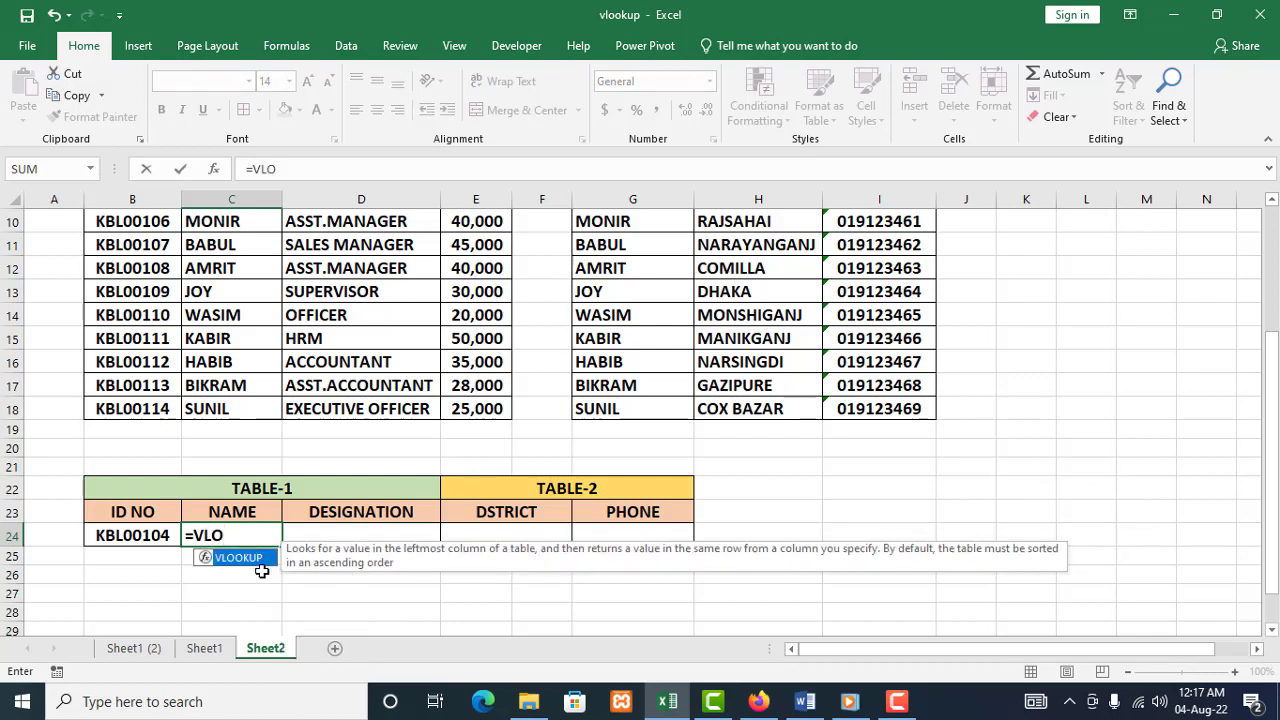
double_click(240, 558)
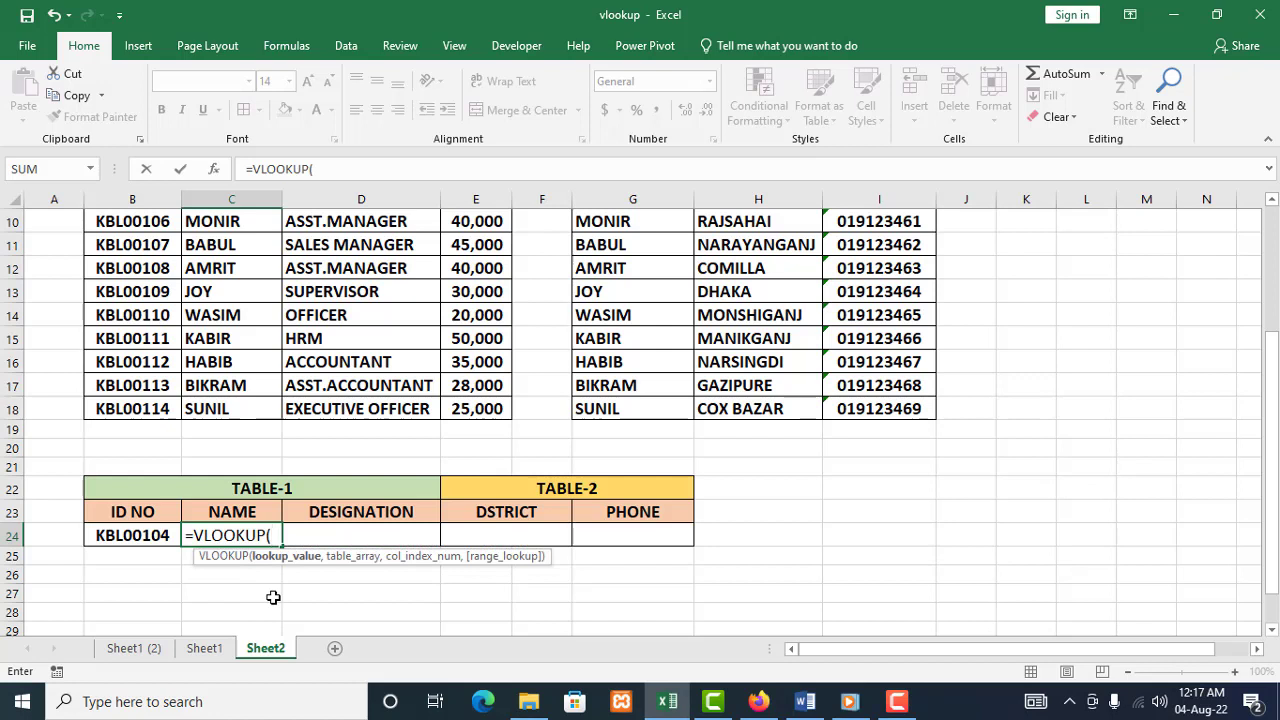
click(138, 536)
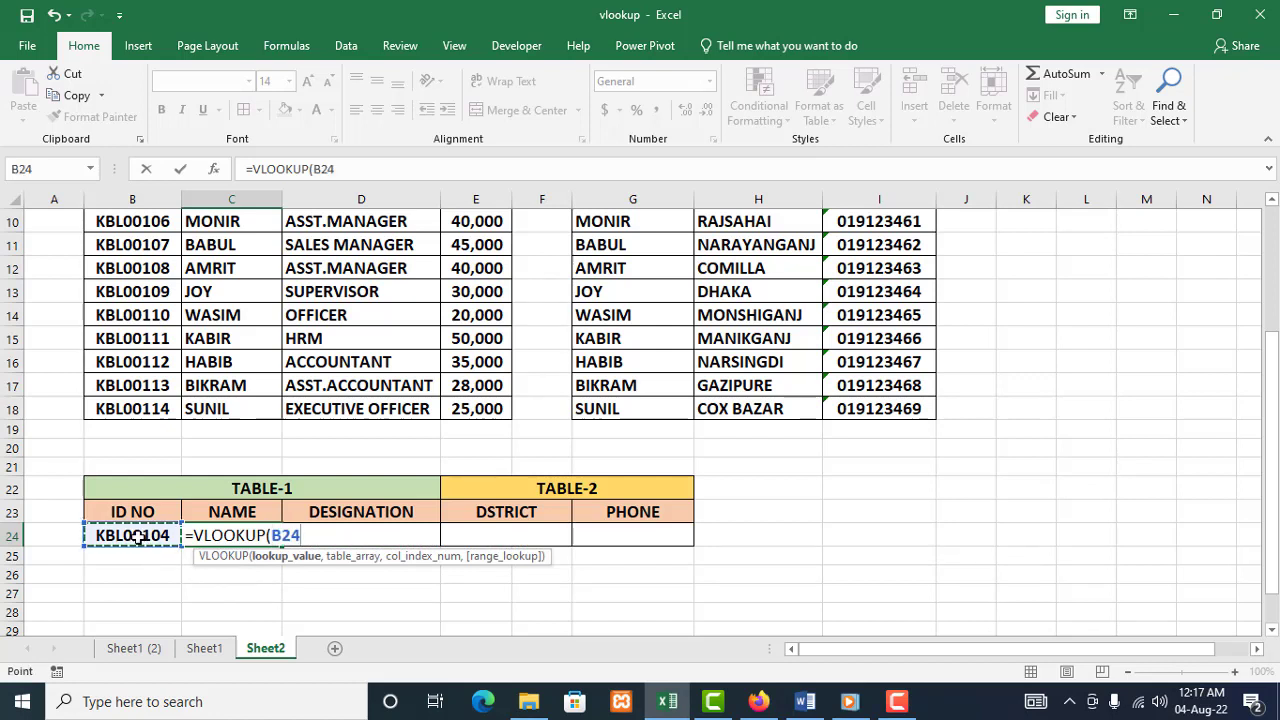
text(,)
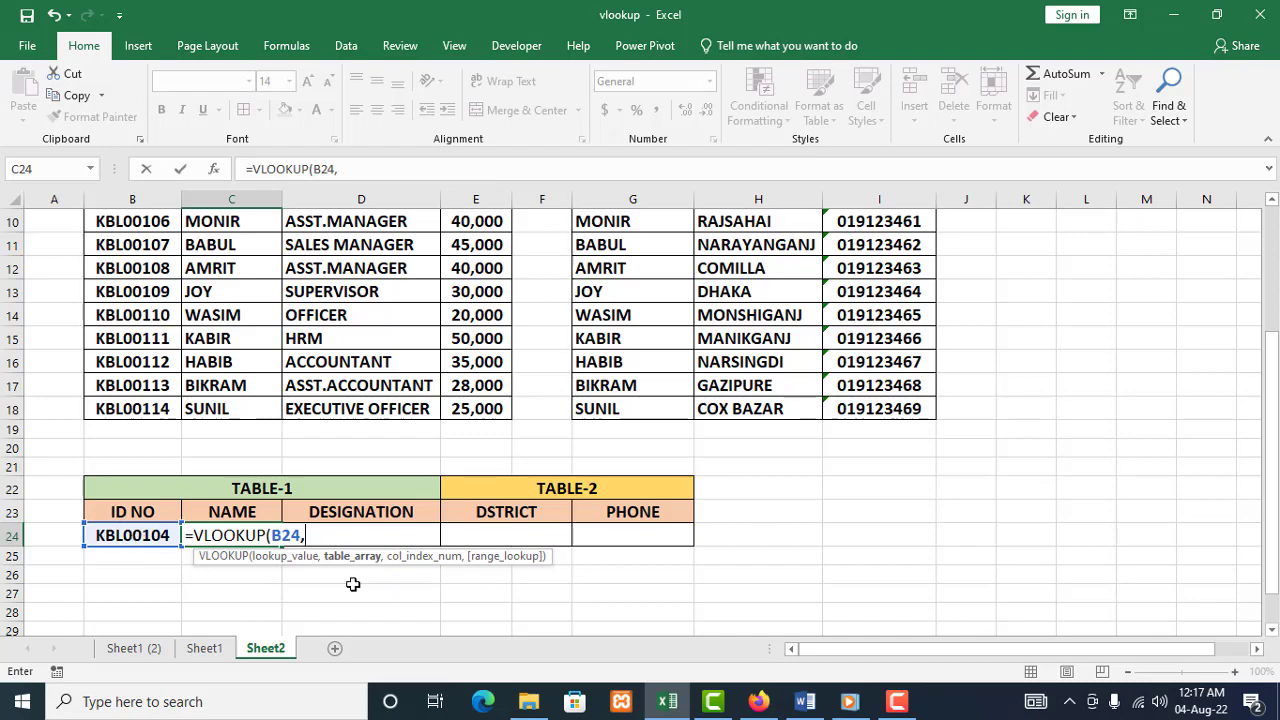
Complete the NAME formula in C24 as =VLOOKUP(B24,B4:E18,2,0), taking TABLE-1 as the table array
scroll(282, 420, up, 3)
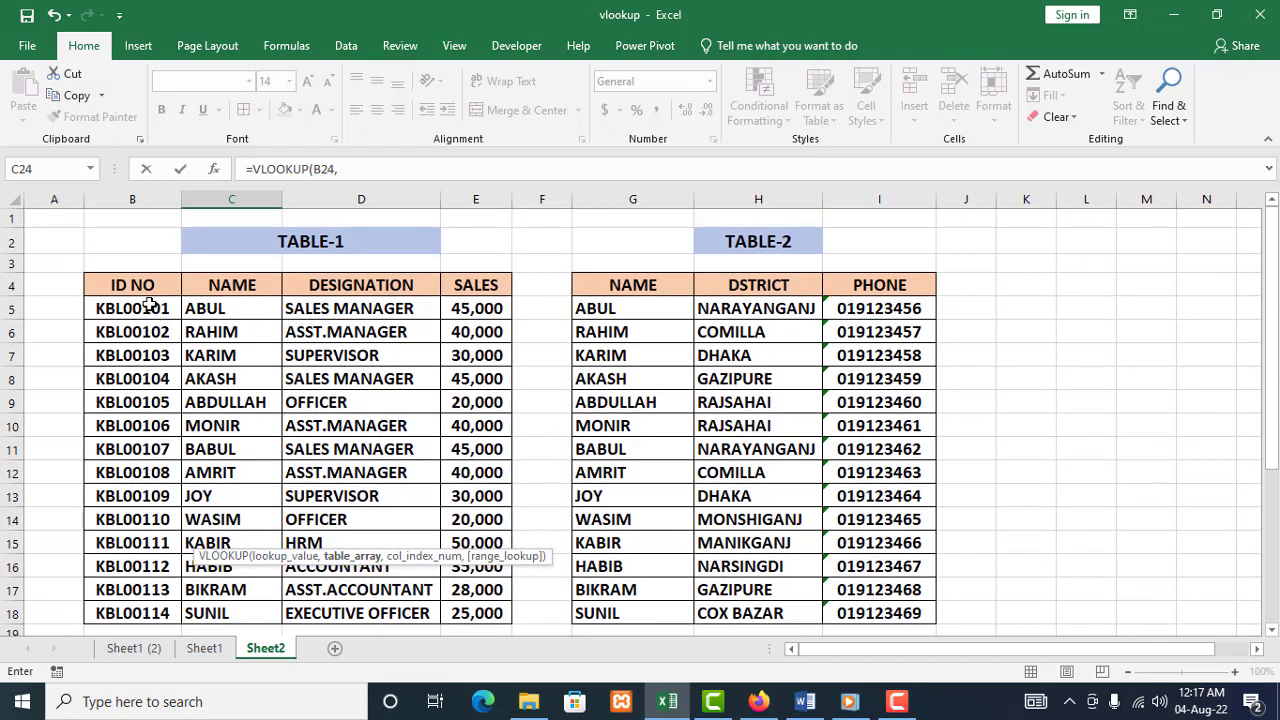
drag(144, 290, 474, 538)
scroll(460, 560, down, 1)
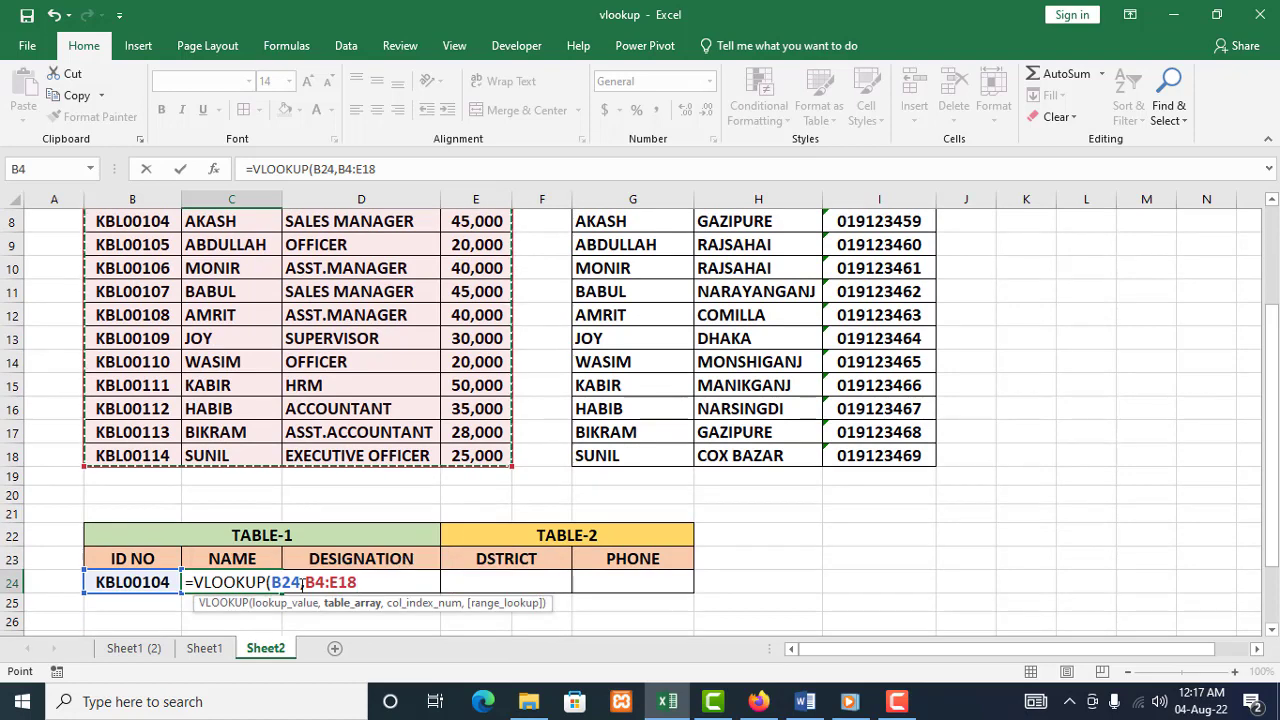
text(,)
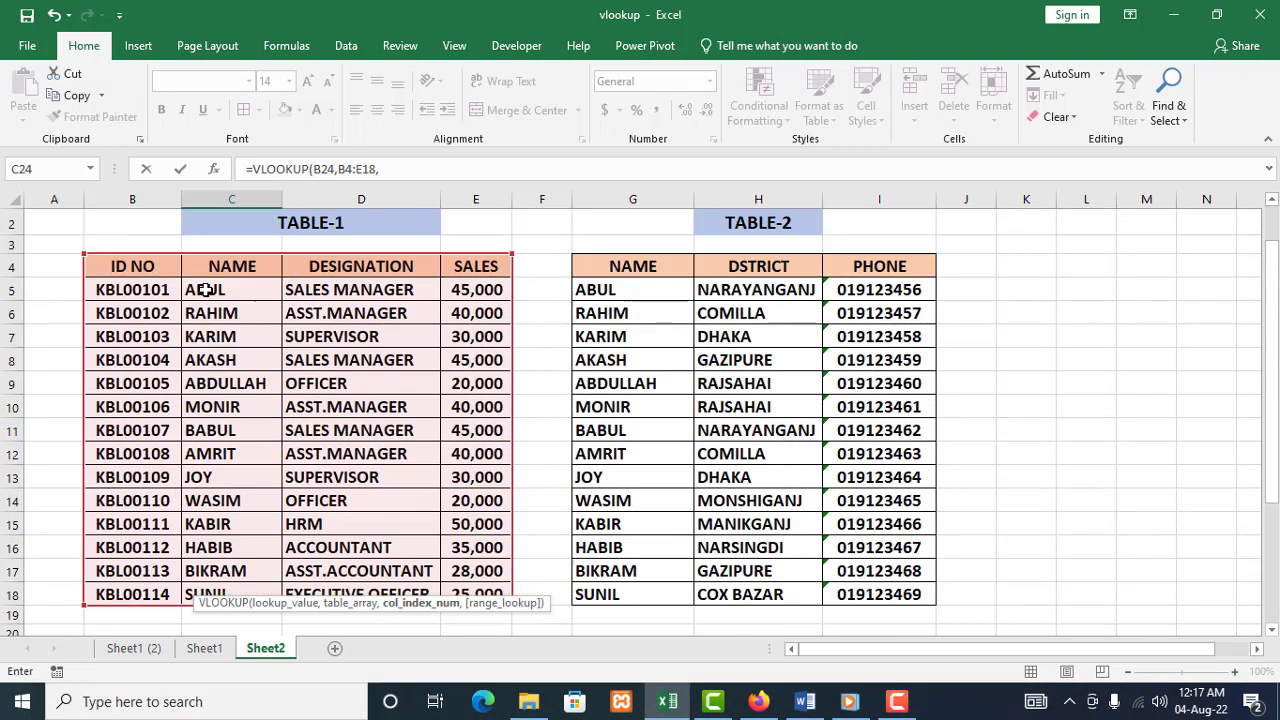
scroll(205, 289, up, 2)
scroll(243, 270, down, 4)
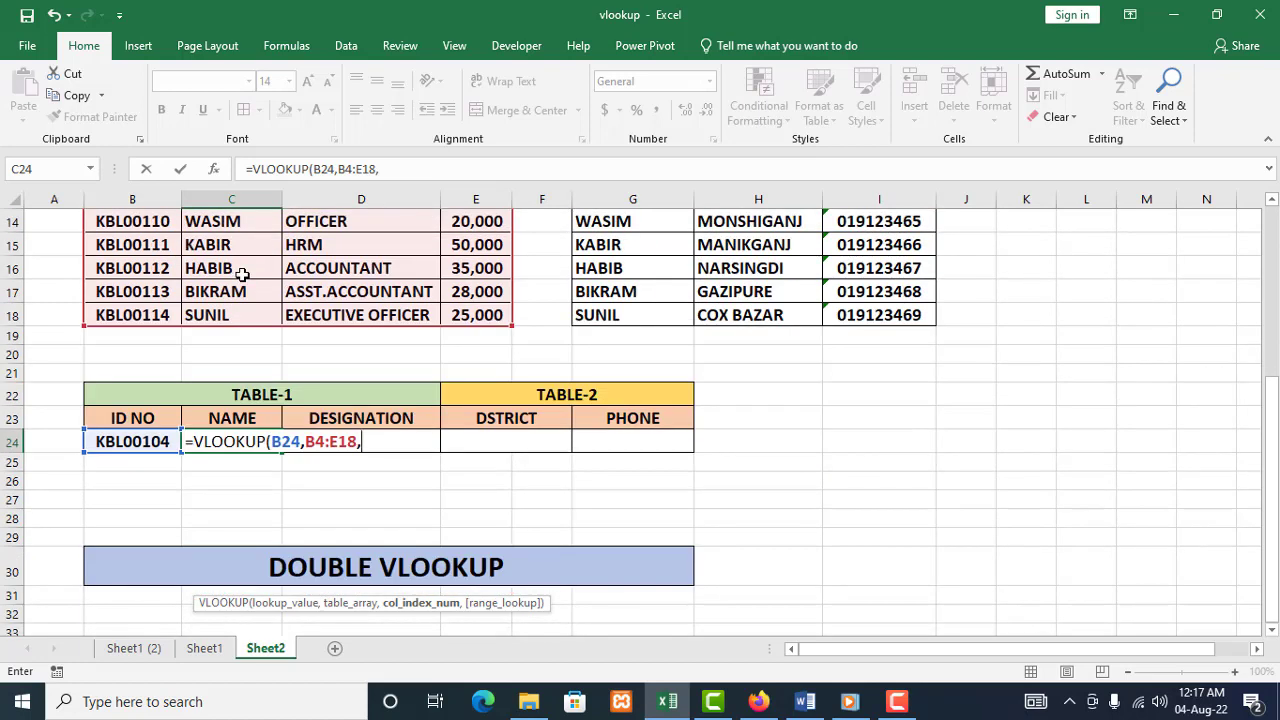
text(2,)
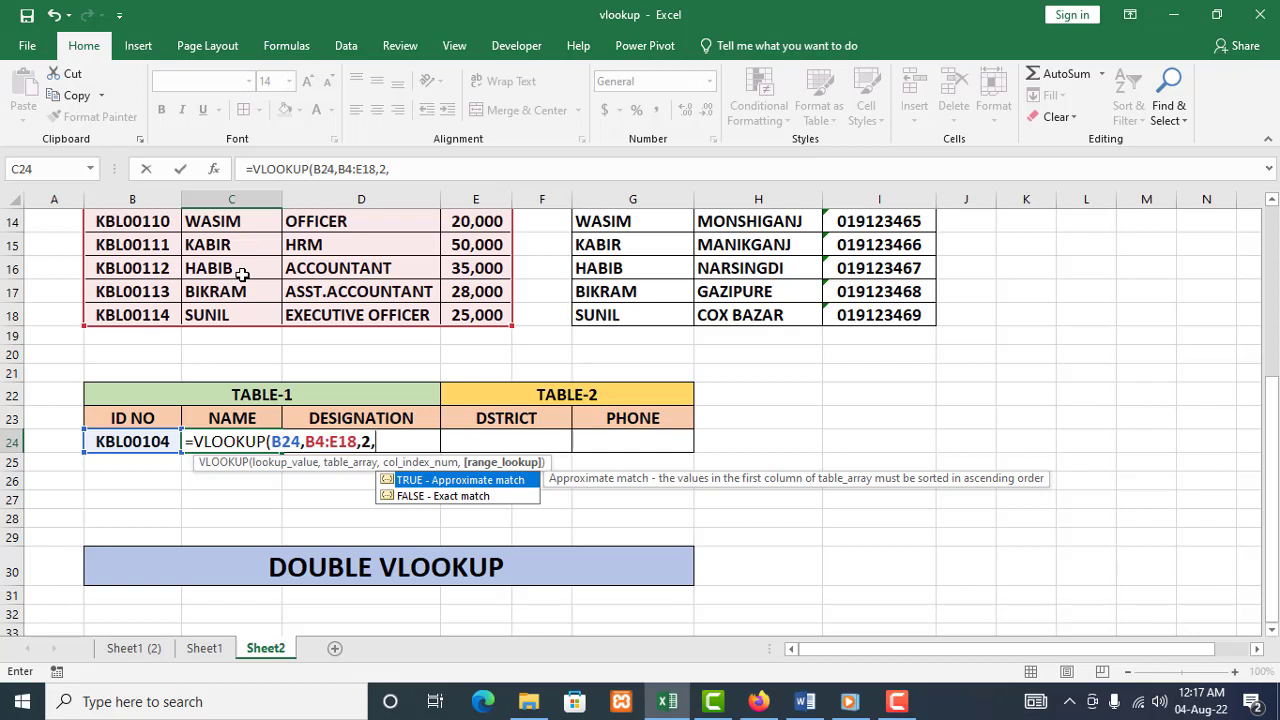
text(0))
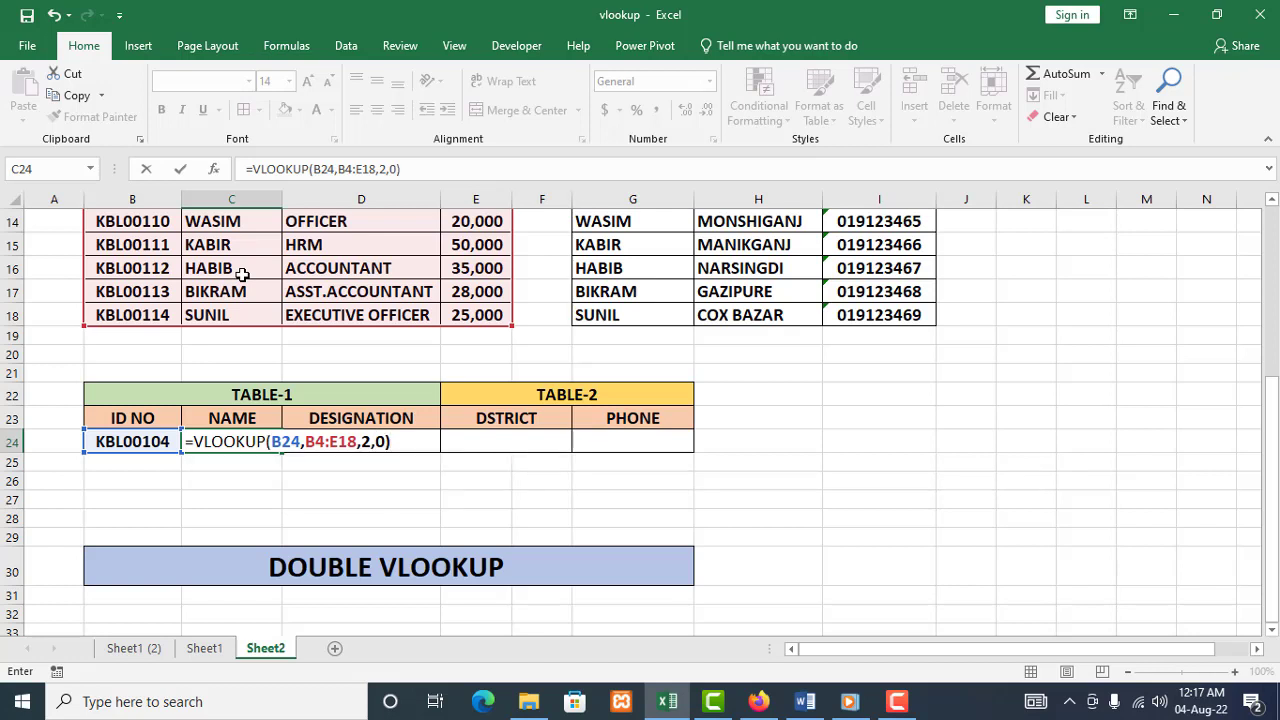
key(Return)
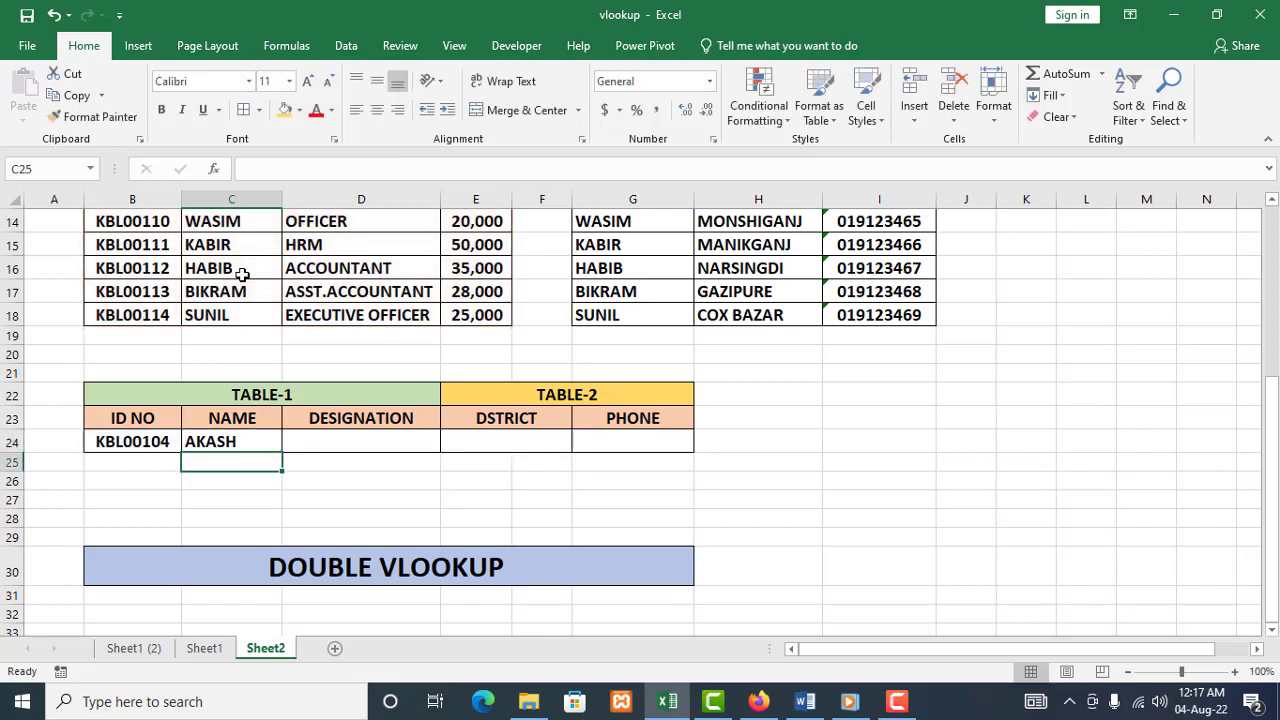
click(223, 437)
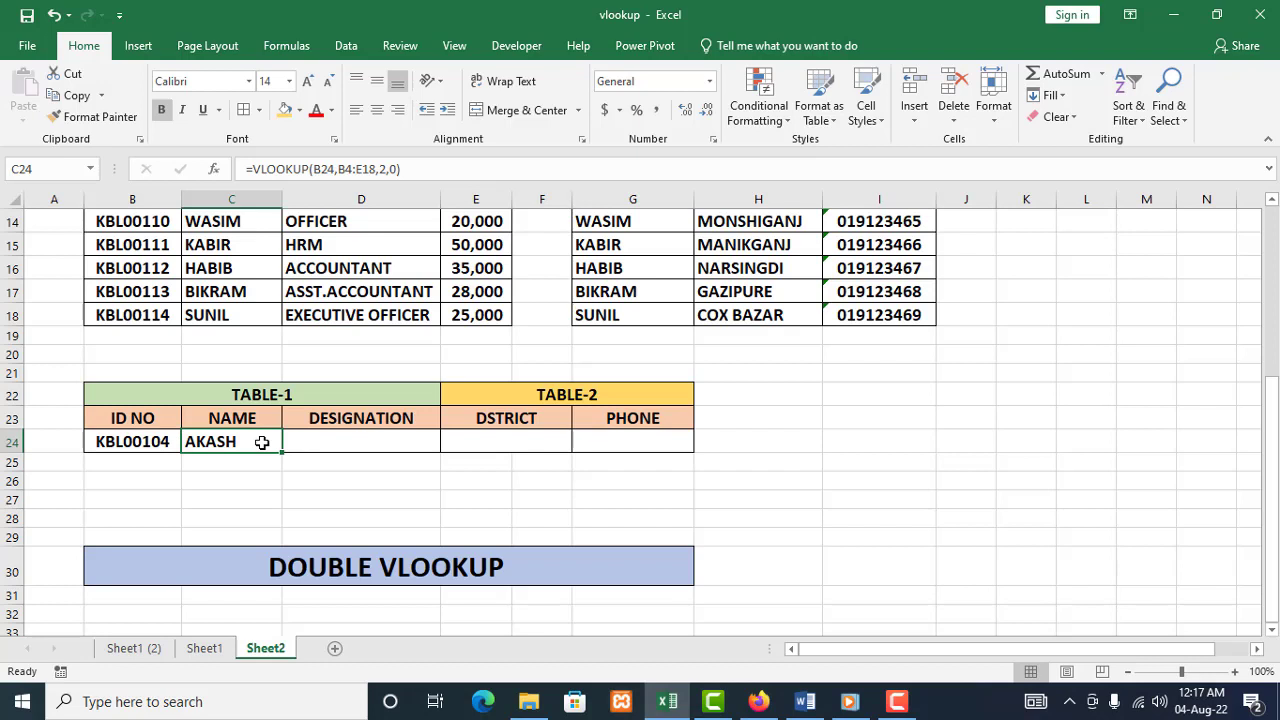
Start a VLOOKUP formula in the DESIGNATION cell D24, using the ID in B24 as the lookup value
click(338, 439)
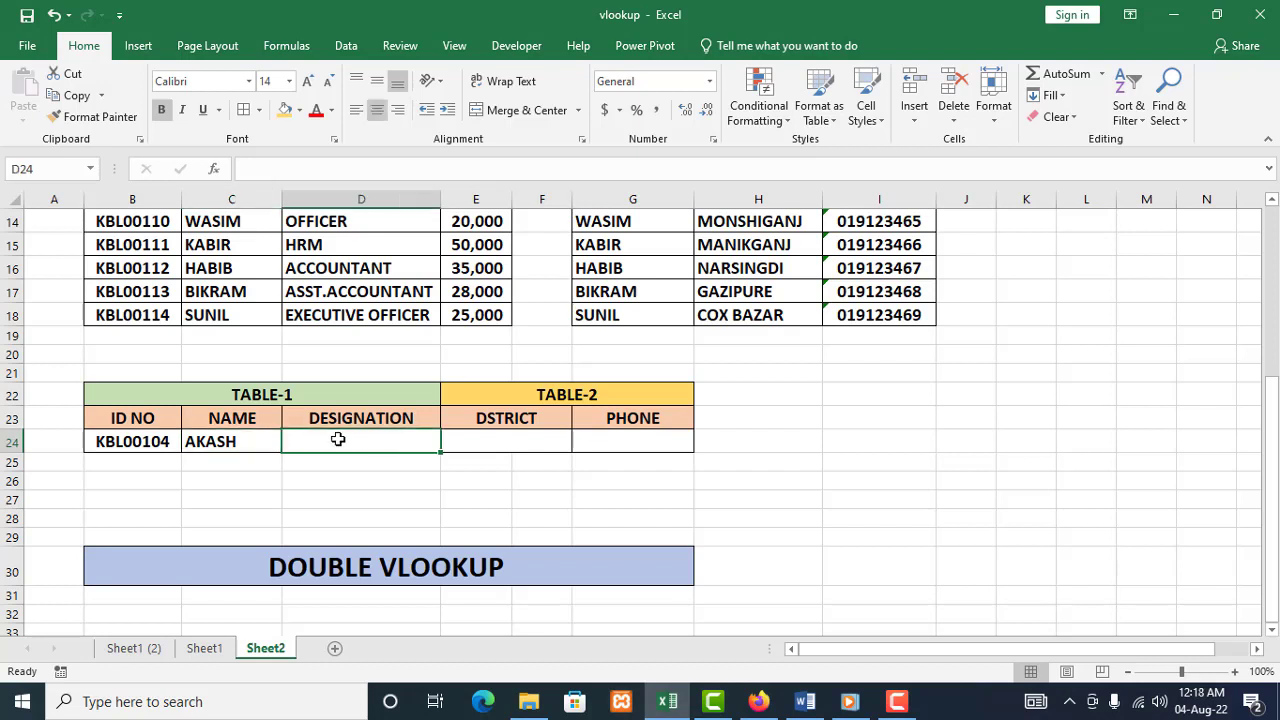
text(=)
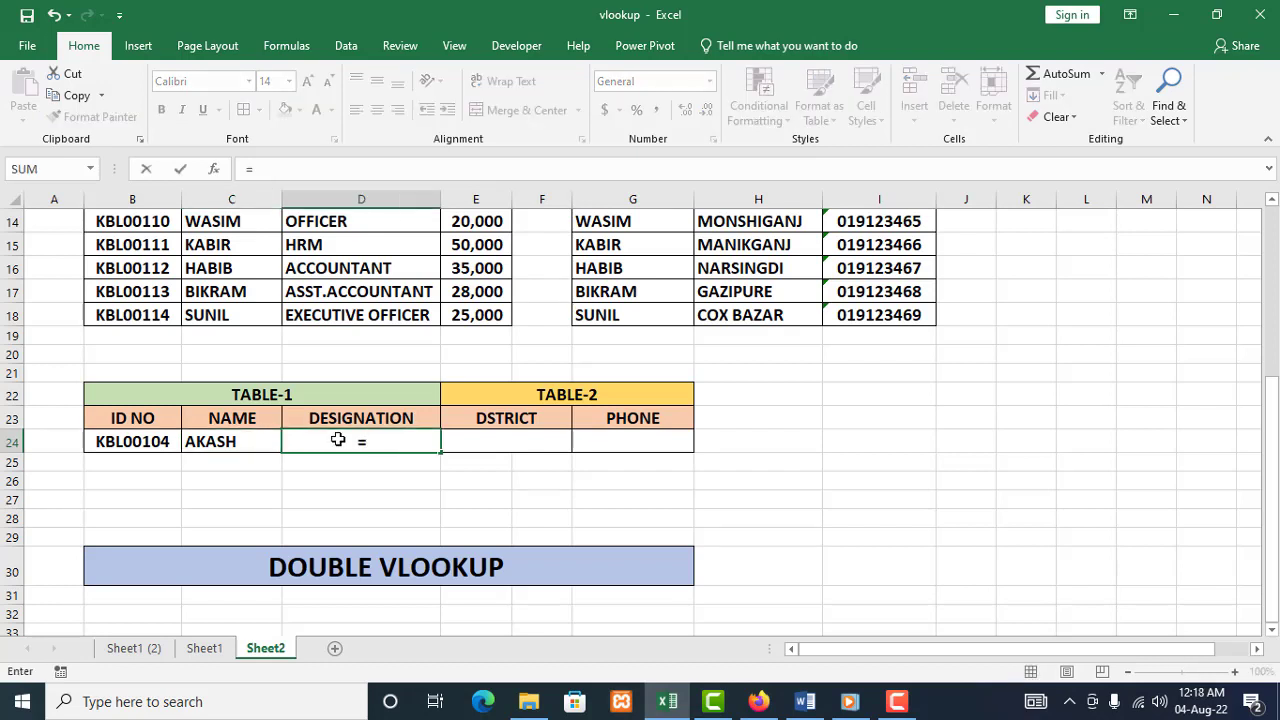
text(V)
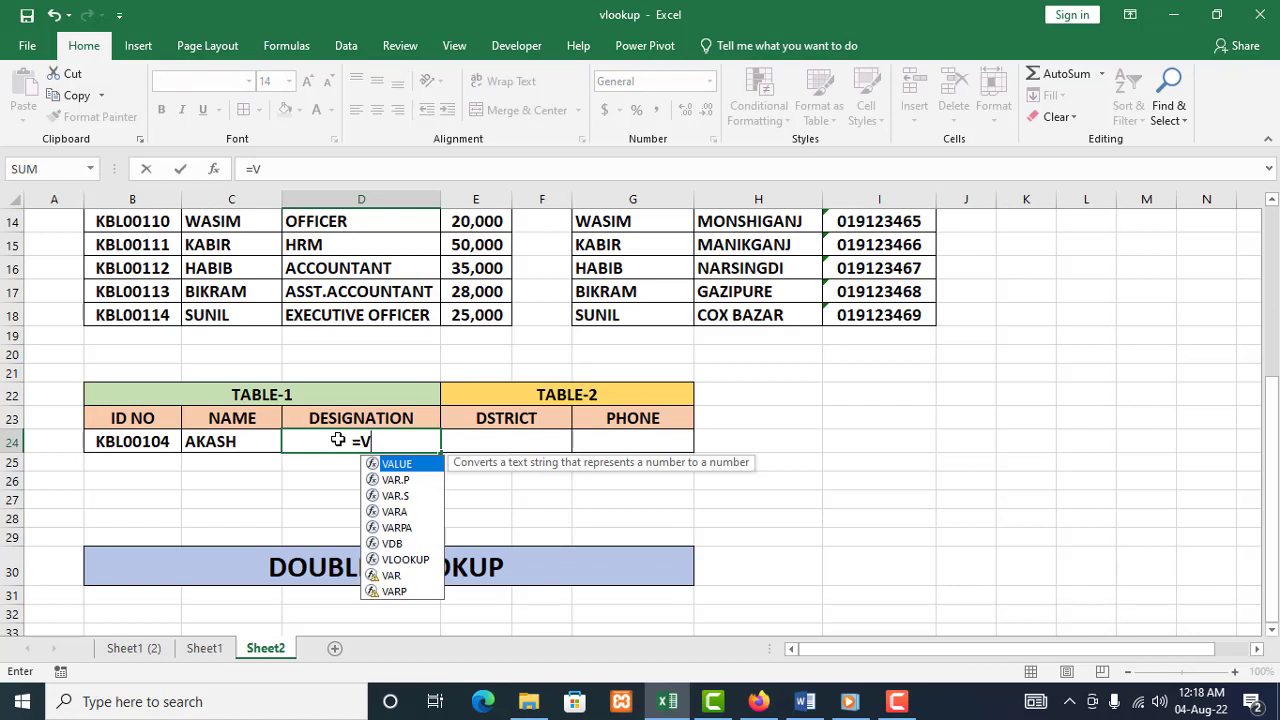
text(L)
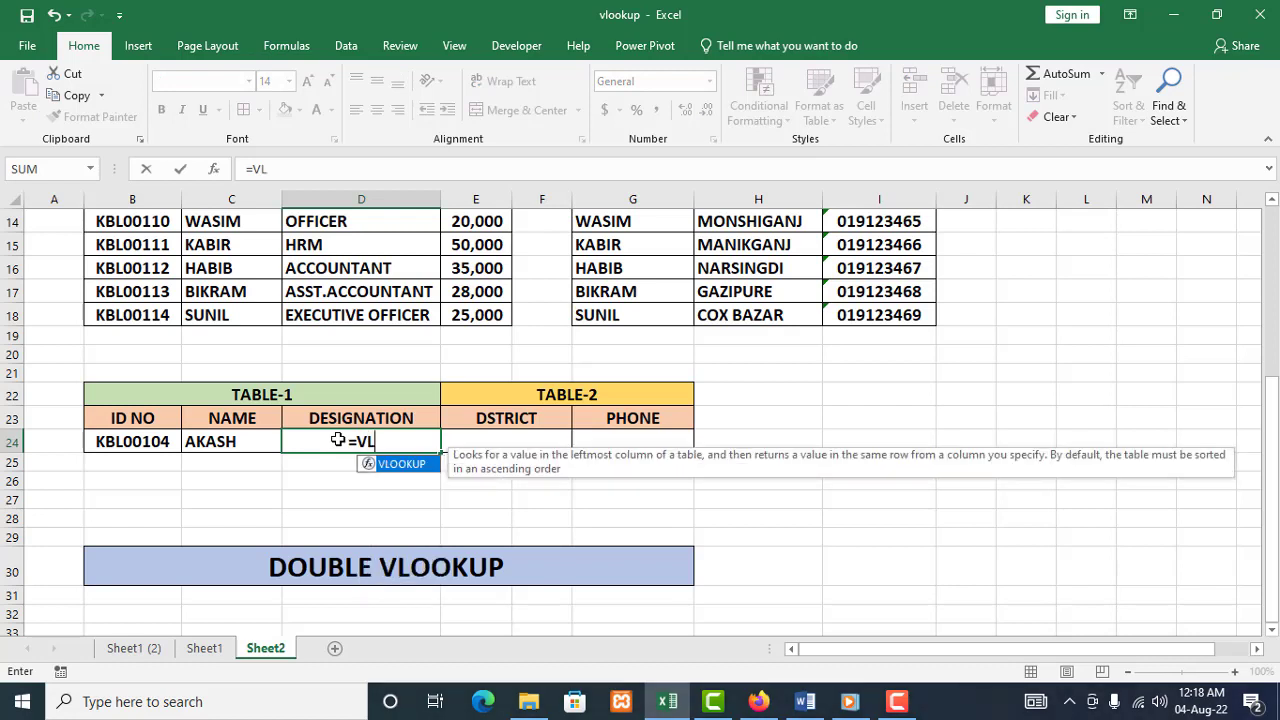
double_click(405, 464)
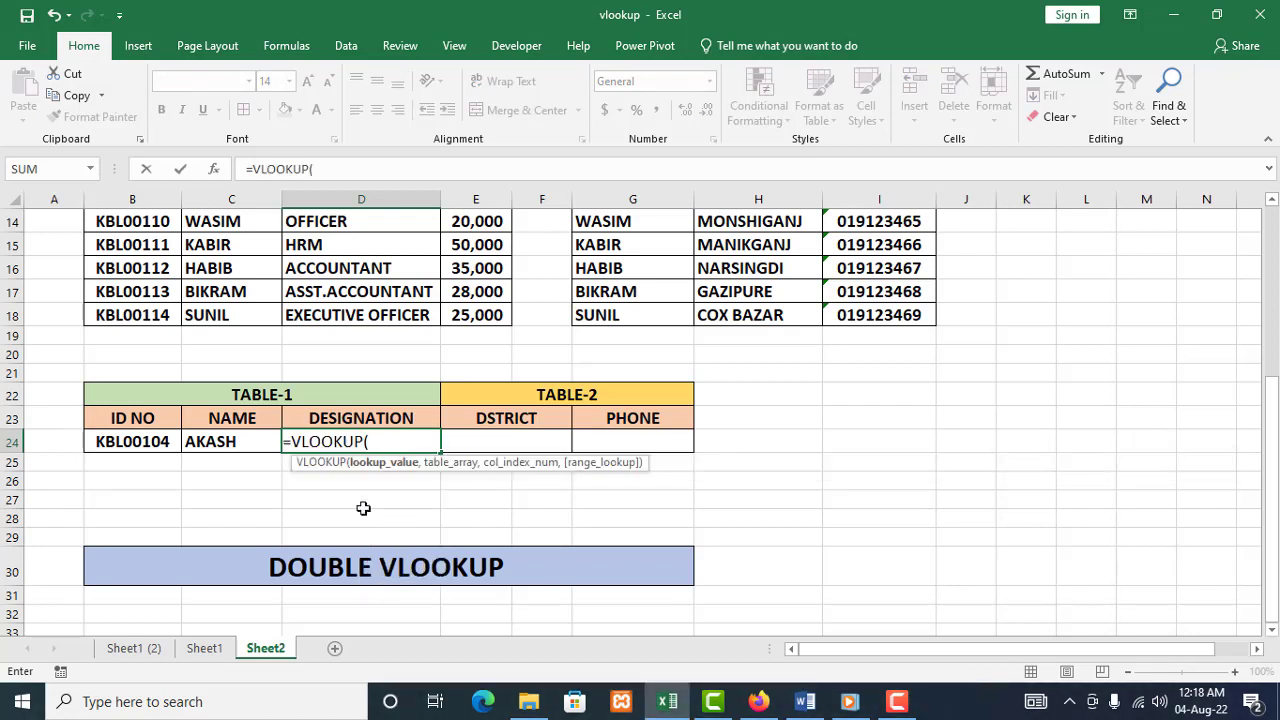
click(140, 441)
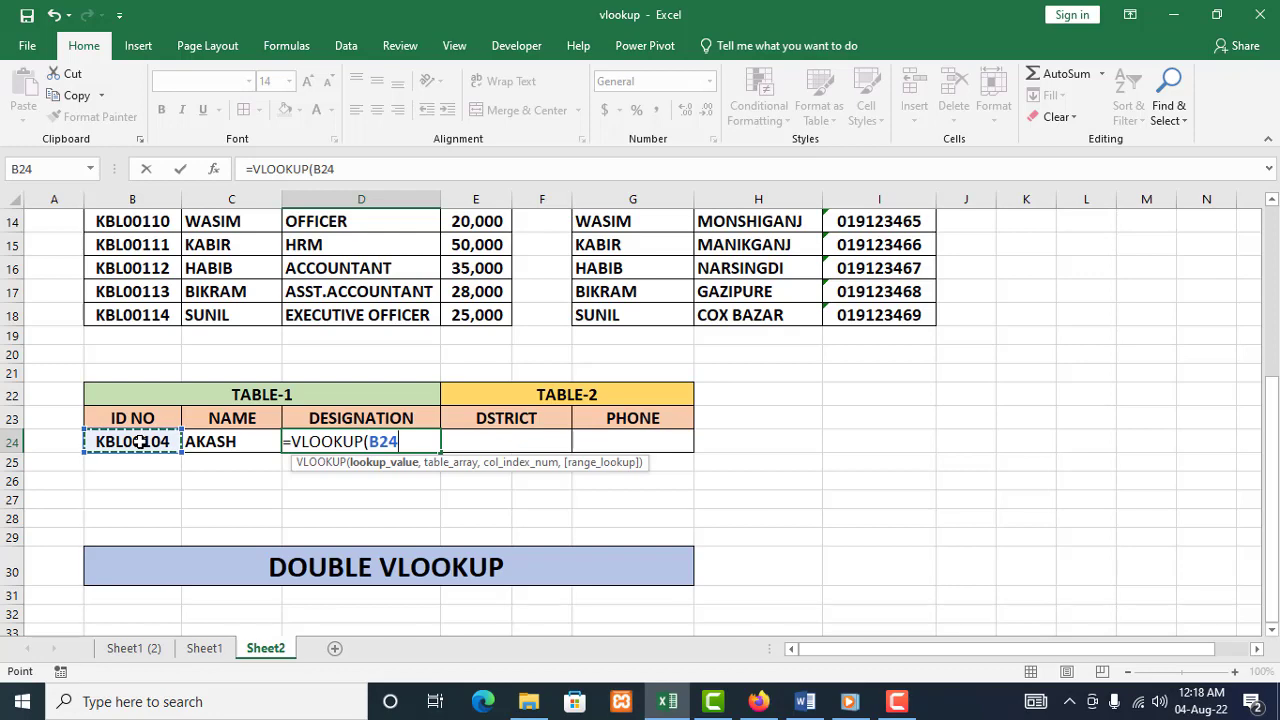
text(,)
Complete the DESIGNATION formula in D24 as =VLOOKUP(B24,B4:E18,3,0), taking TABLE-1 as the table array
scroll(140, 441, up, 4)
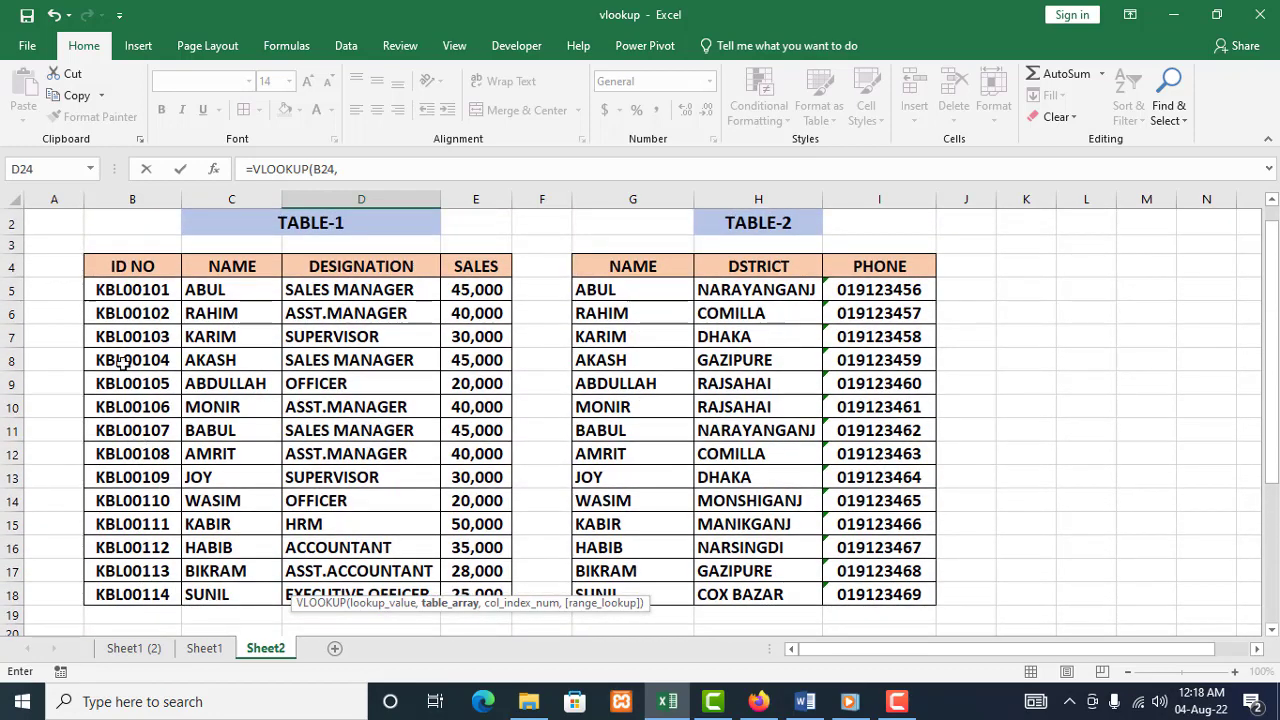
drag(110, 262, 455, 594)
scroll(422, 535, down, 3)
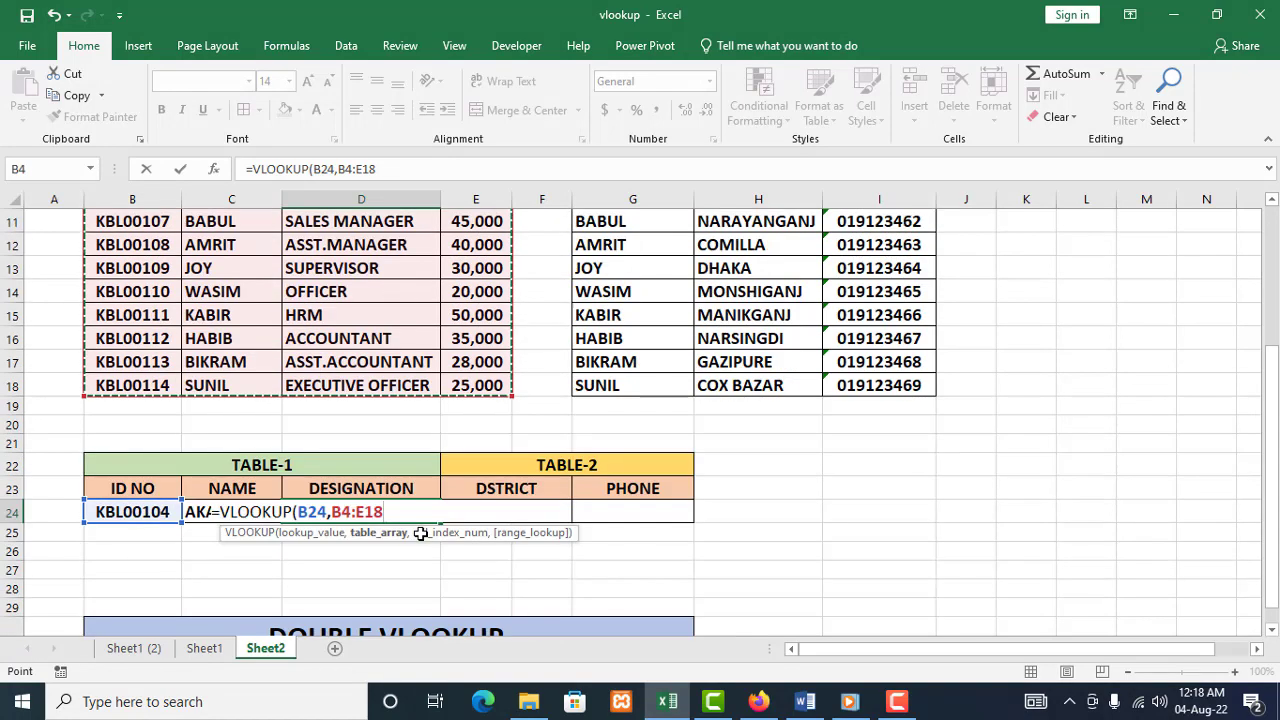
text(,)
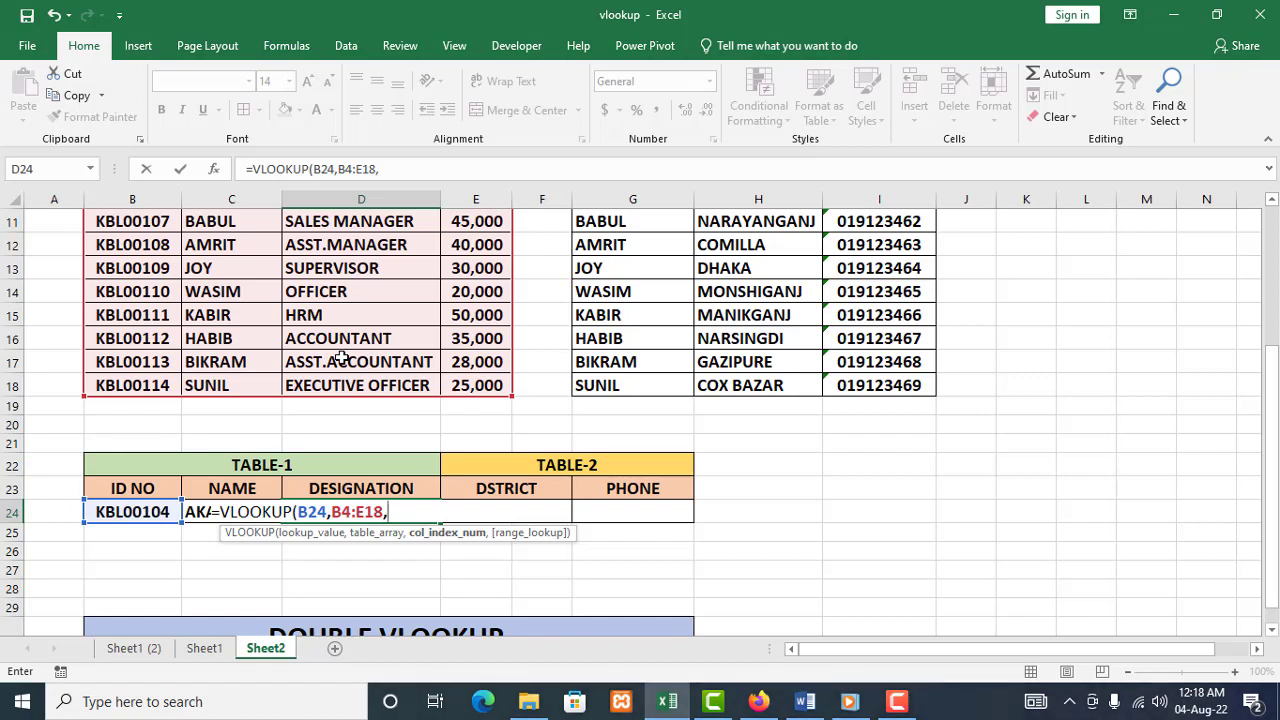
text(3,0)
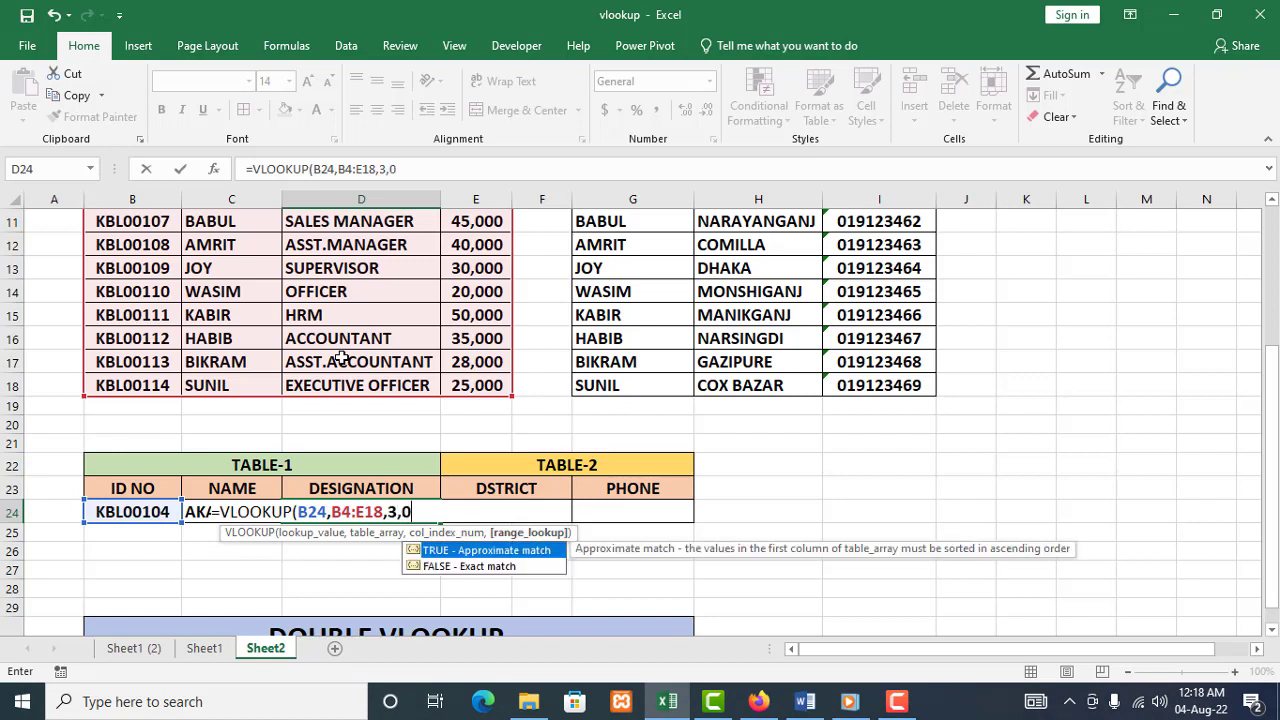
text())
key(Return)
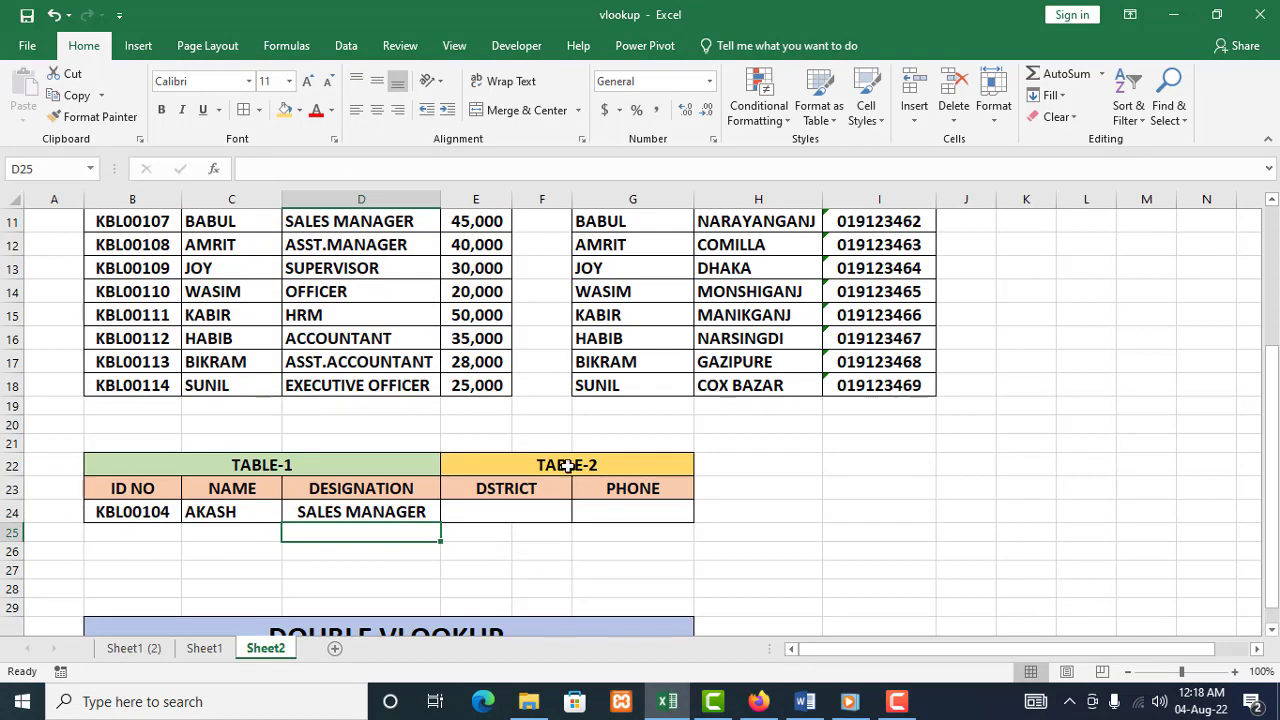
Start a VLOOKUP formula in the DSTRICT cell E24, using the name in C24 as the lookup value
scroll(567, 465, up, 1)
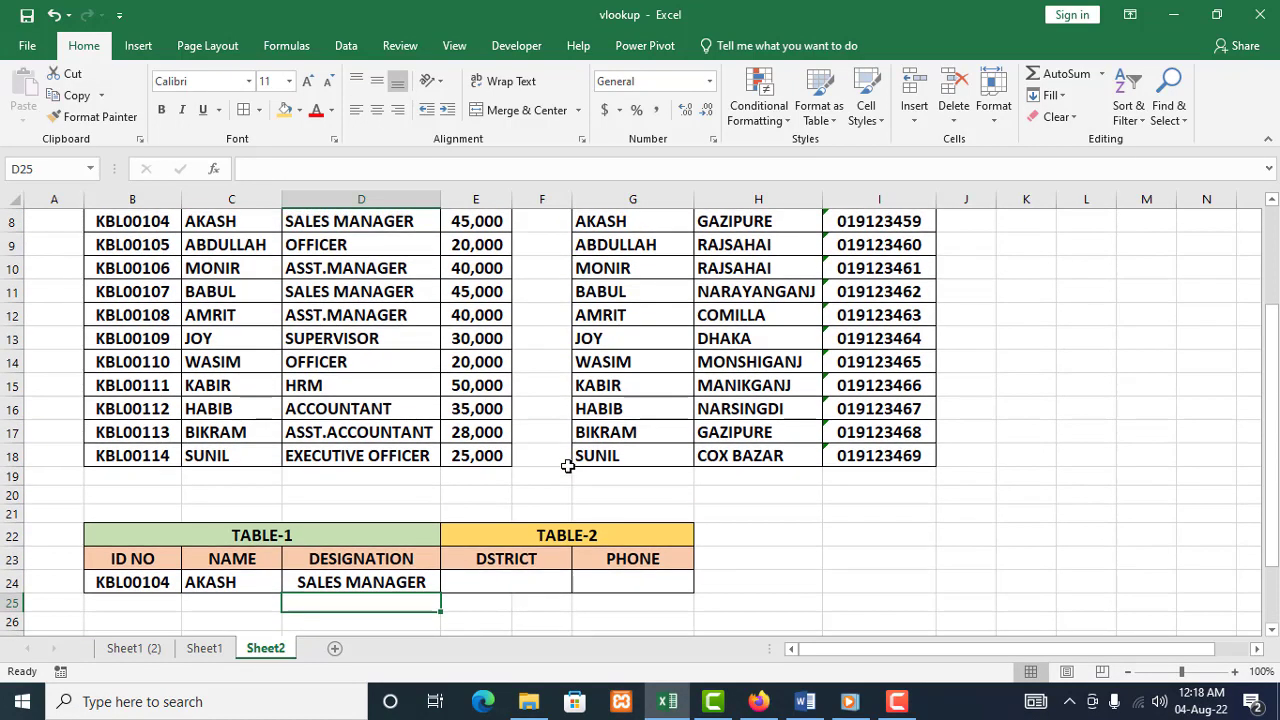
click(522, 578)
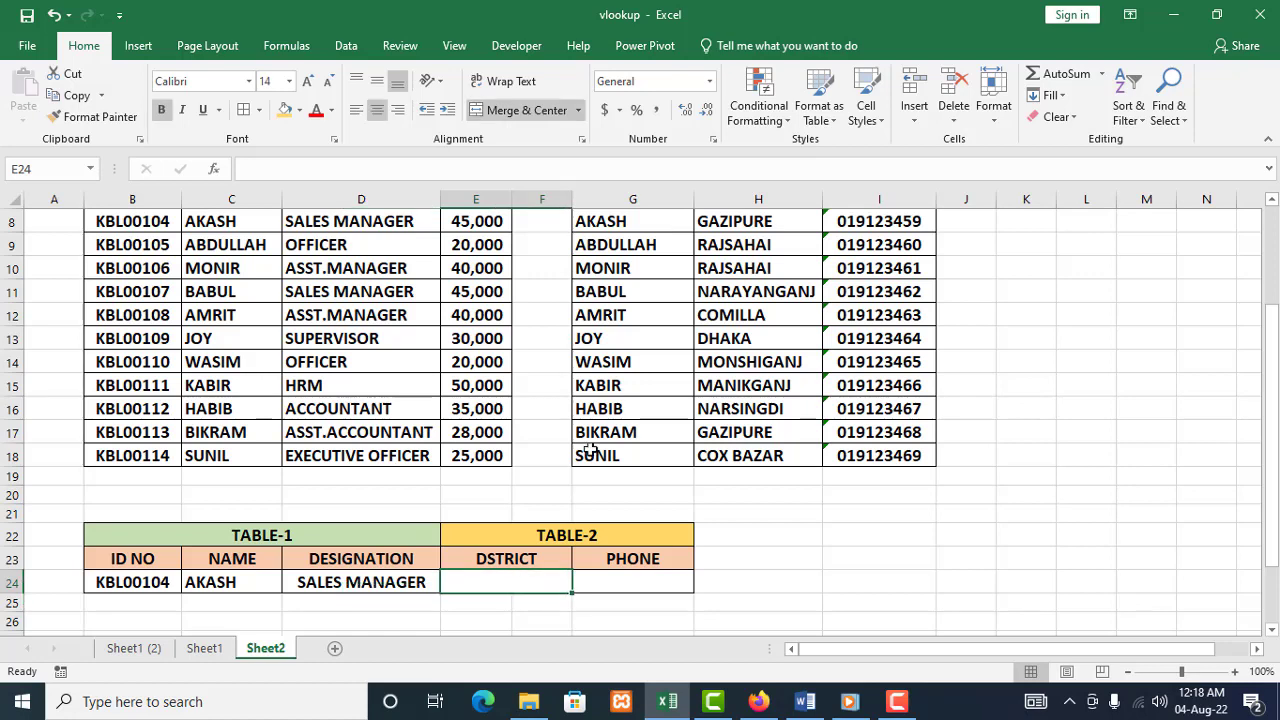
text(=V)
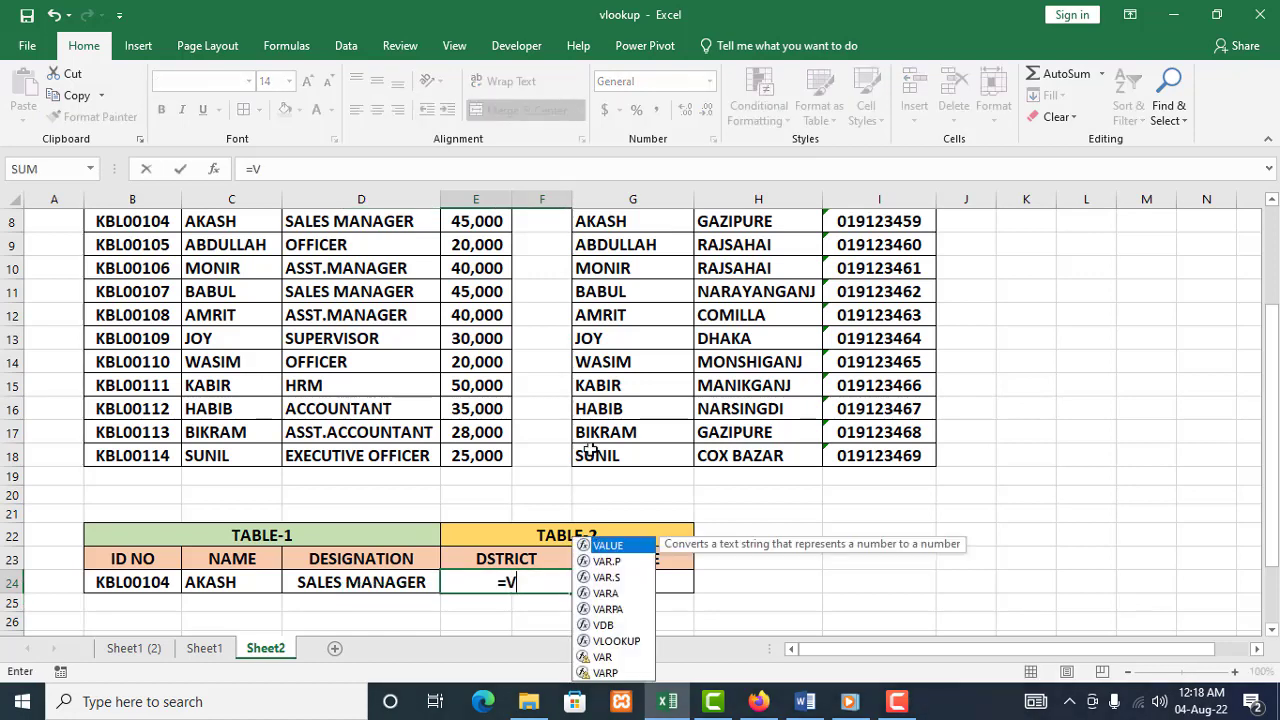
text(LOO)
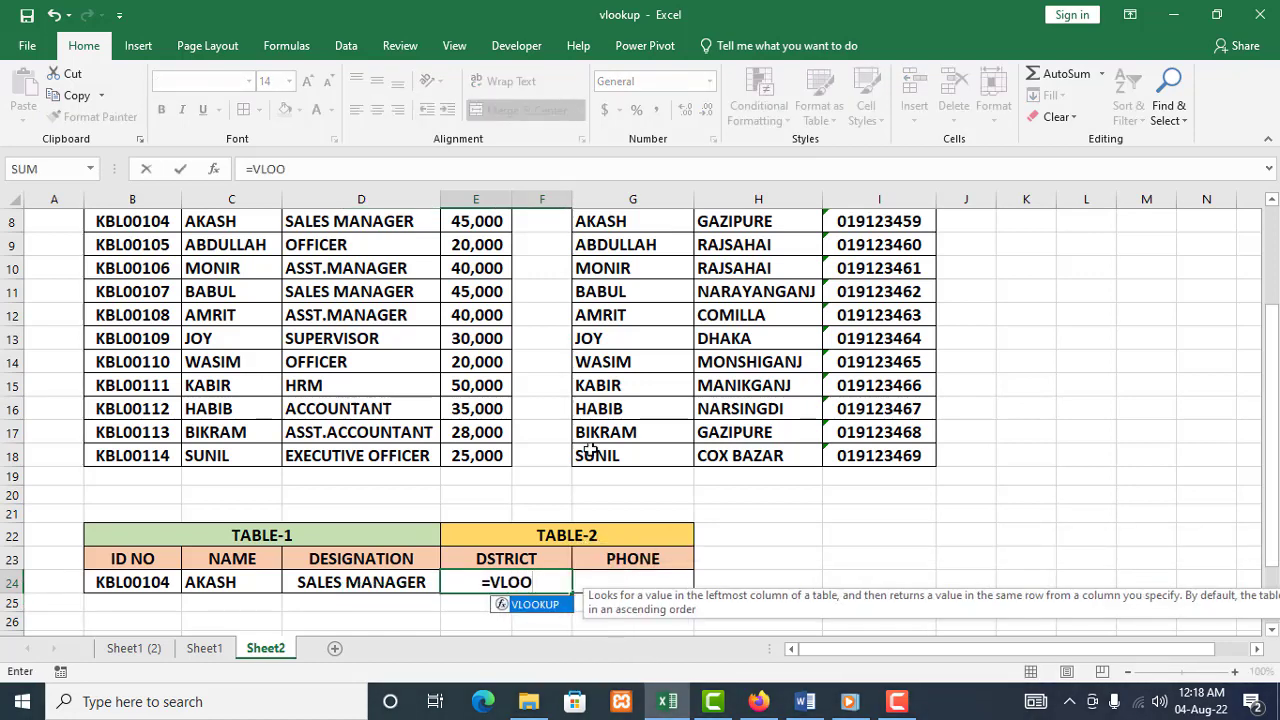
double_click(556, 605)
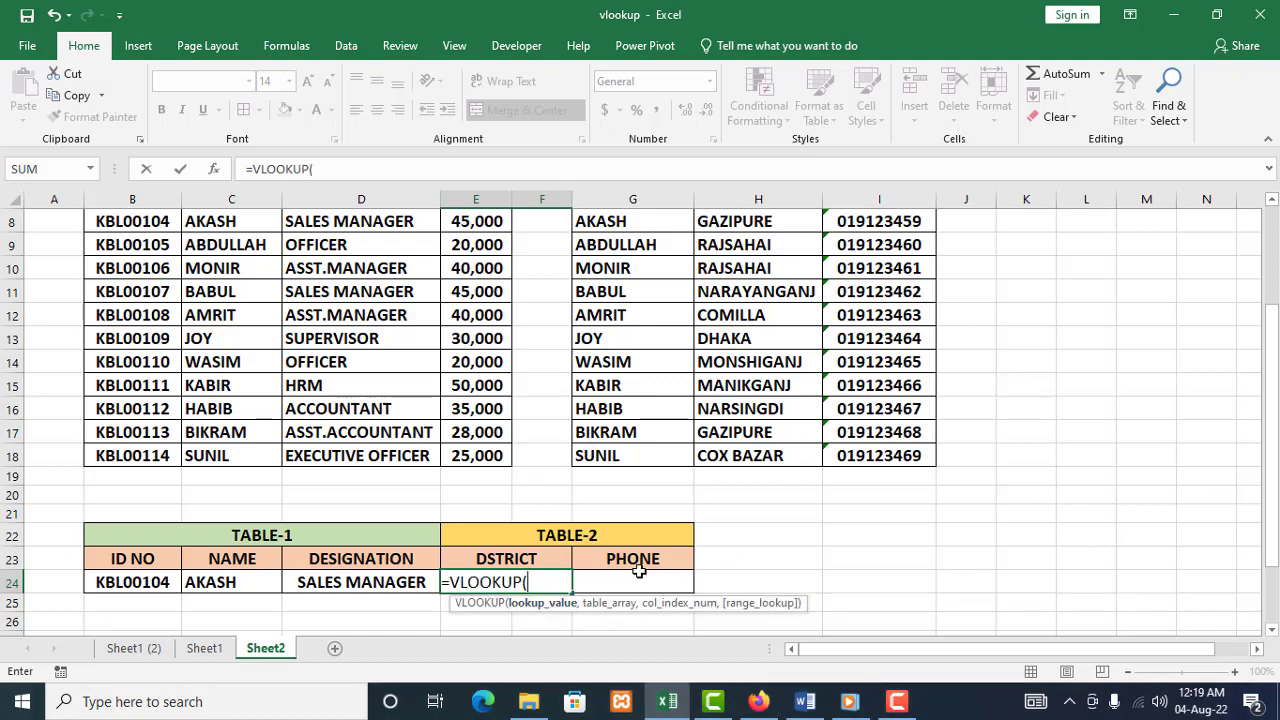
scroll(638, 570, up, 2)
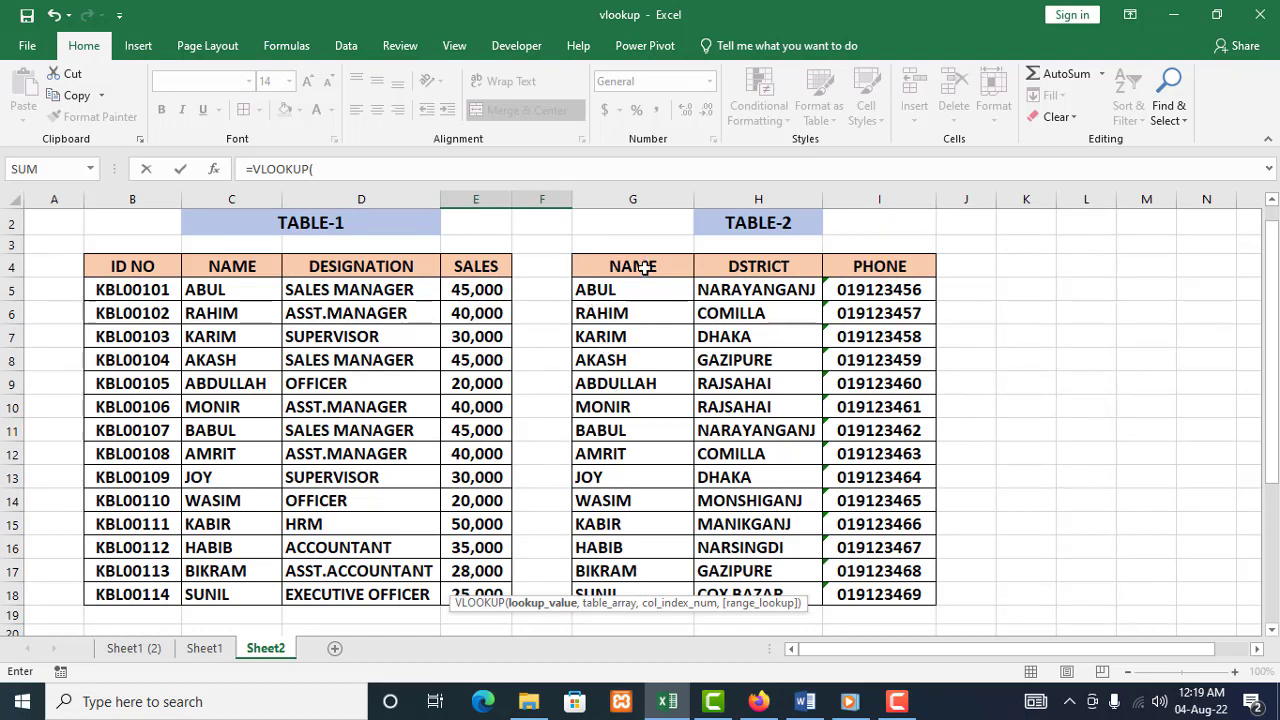
scroll(640, 272, down, 3)
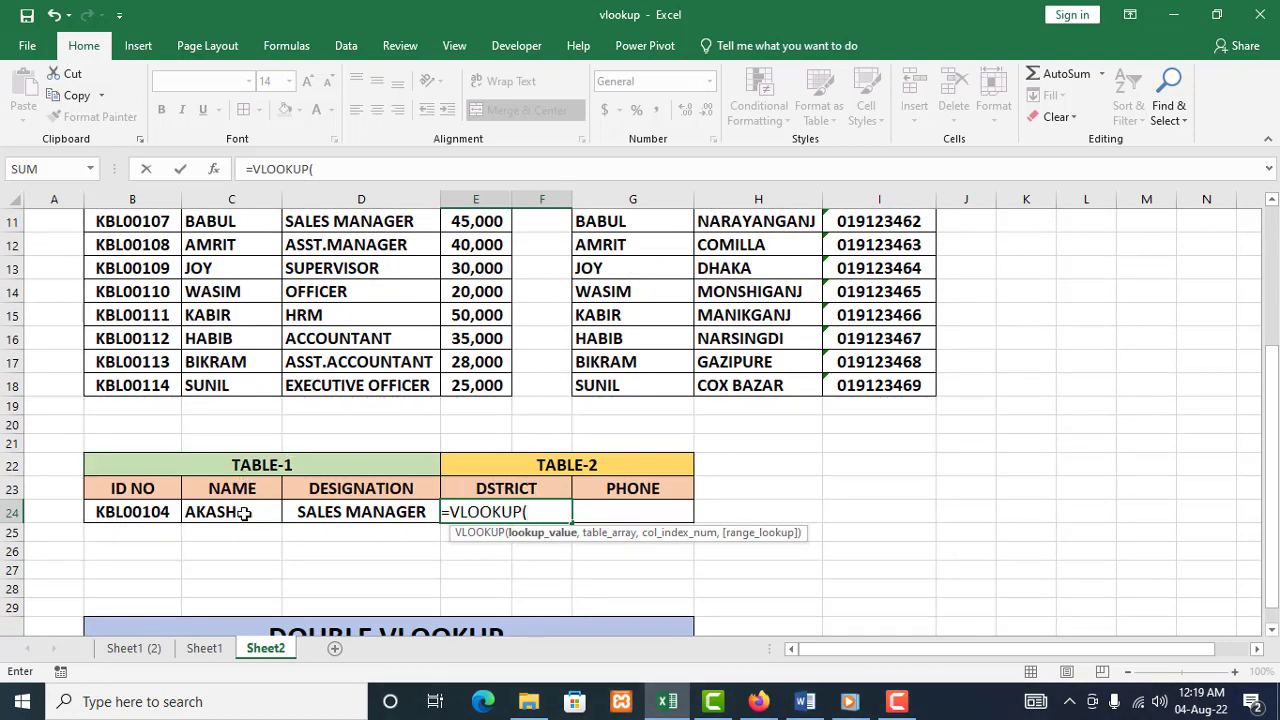
scroll(244, 513, up, 2)
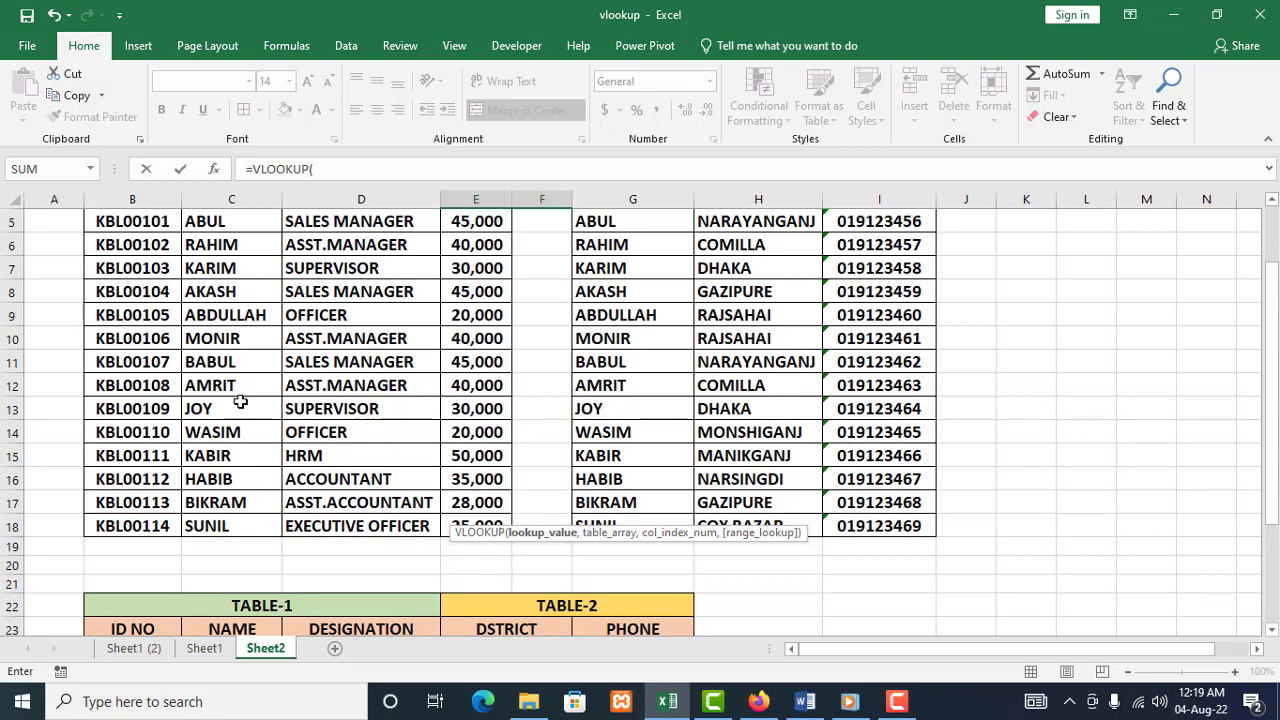
scroll(609, 378, up, 1)
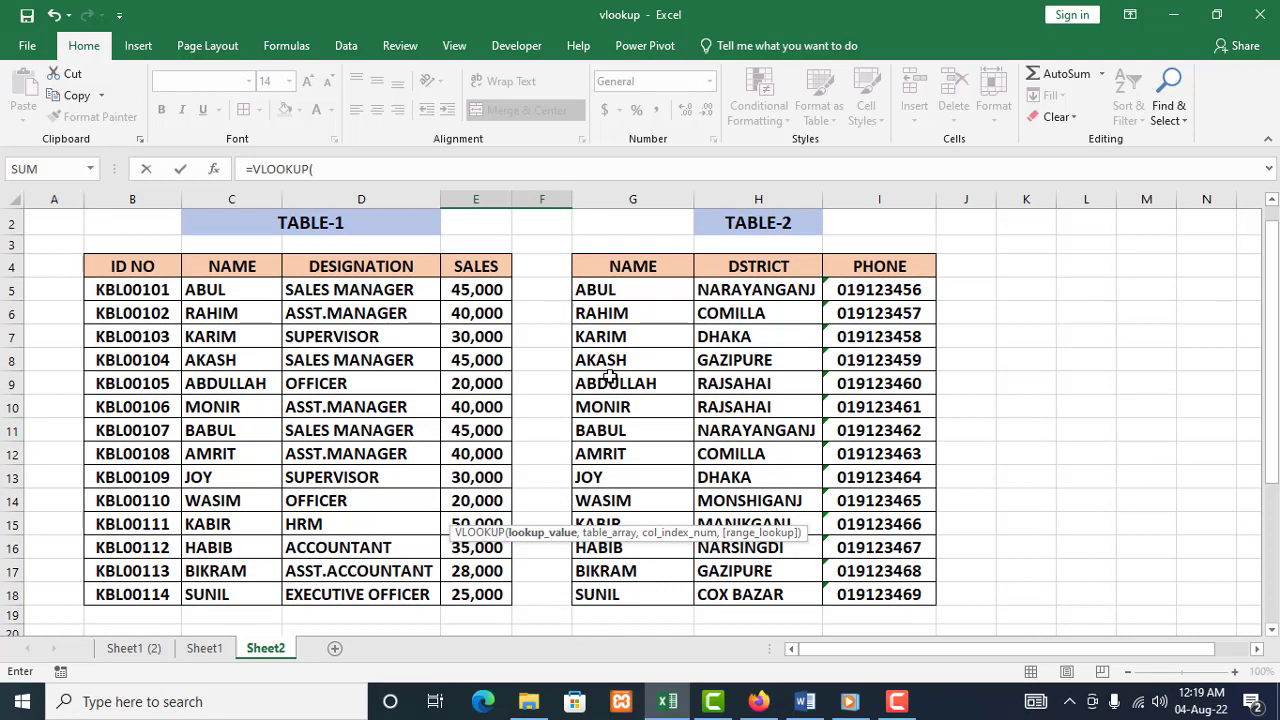
scroll(217, 383, down, 4)
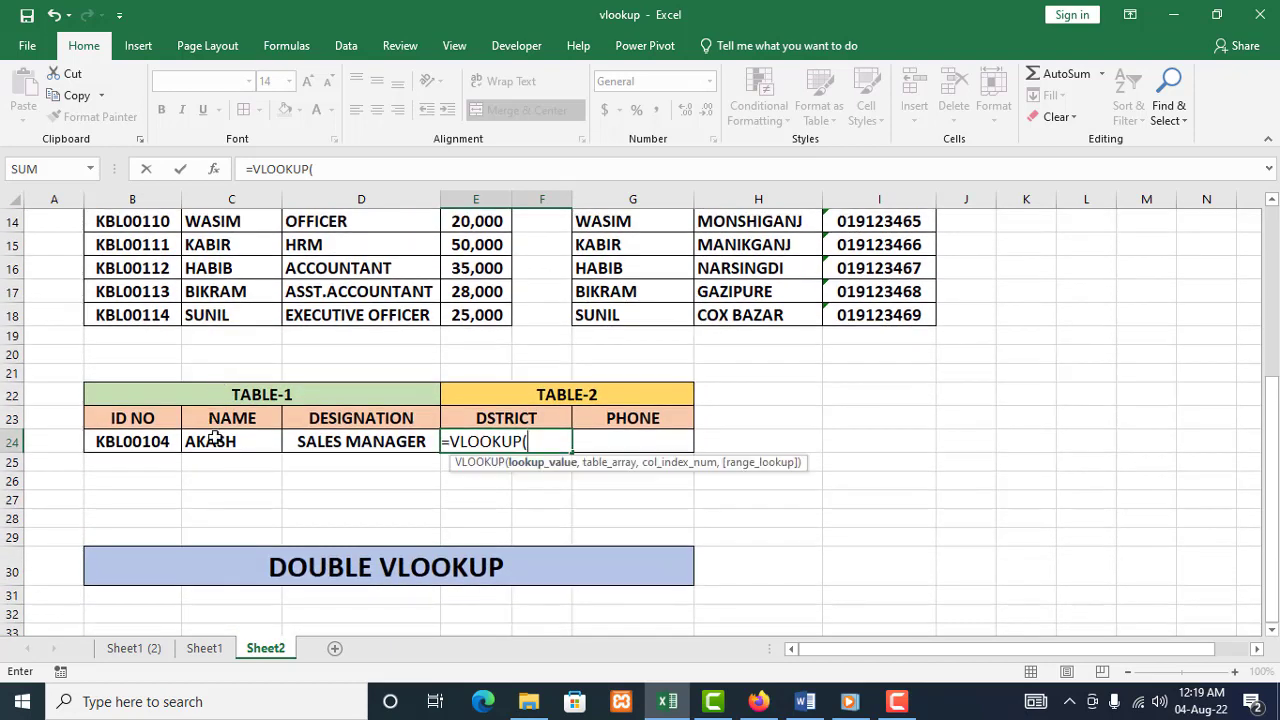
click(215, 441)
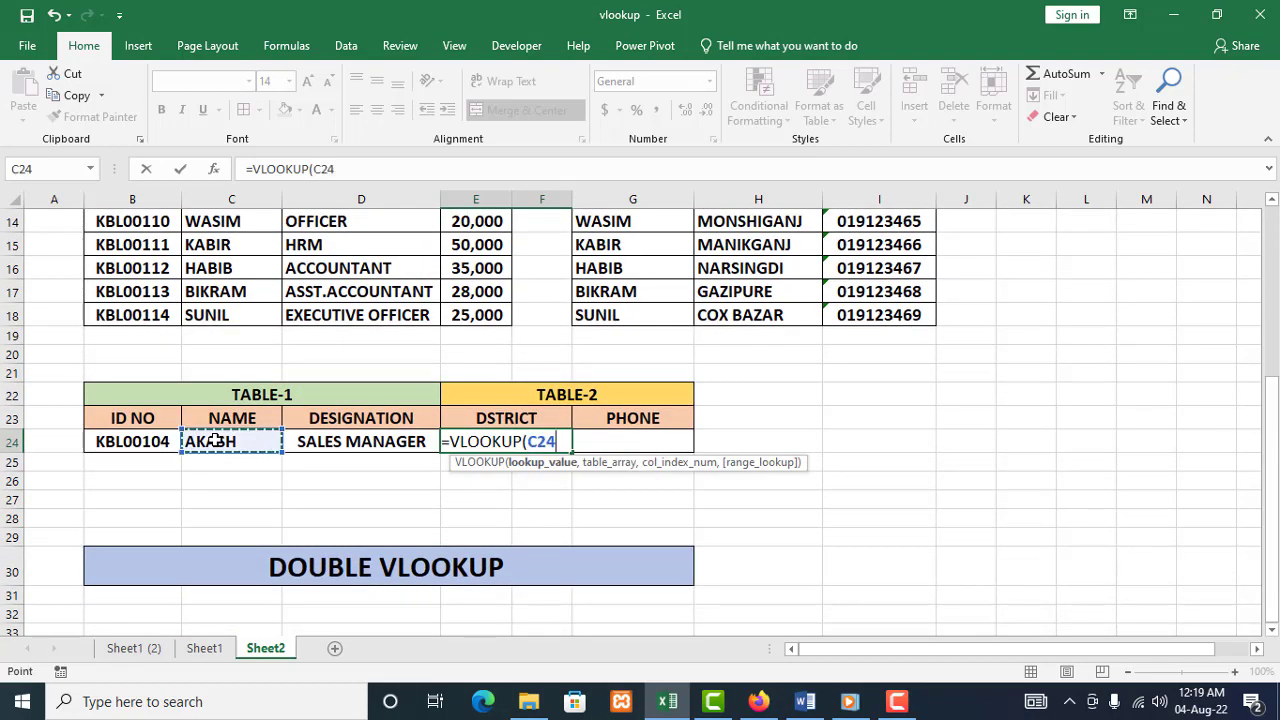
text(,)
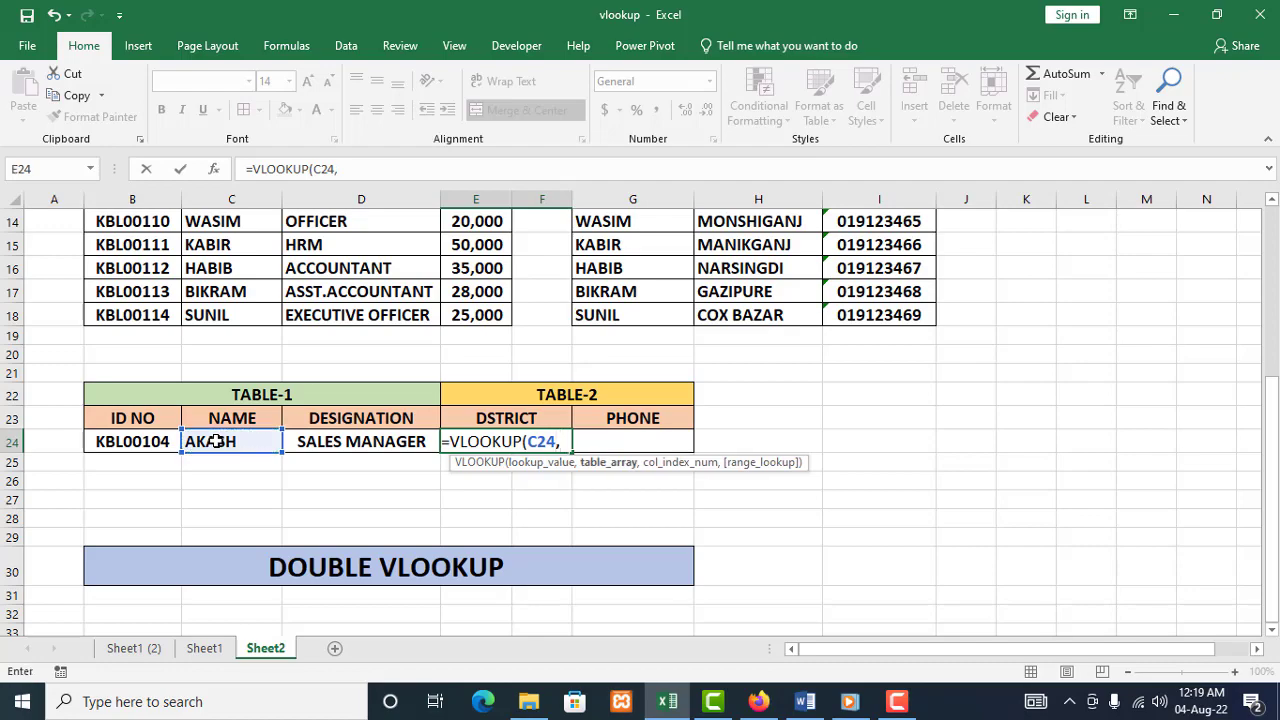
Set TABLE-2, range G4:I18, as the table array of the DSTRICT formula in E24
scroll(680, 314, up, 4)
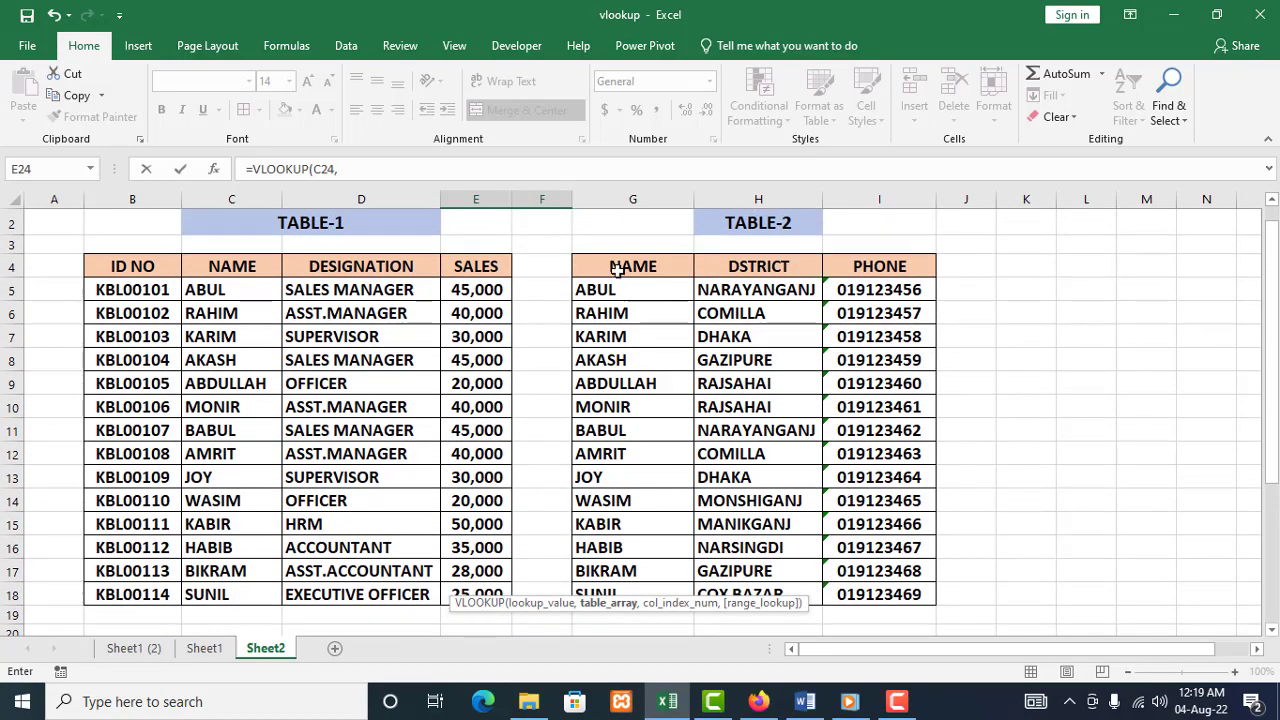
drag(618, 268, 855, 605)
scroll(693, 487, down, 2)
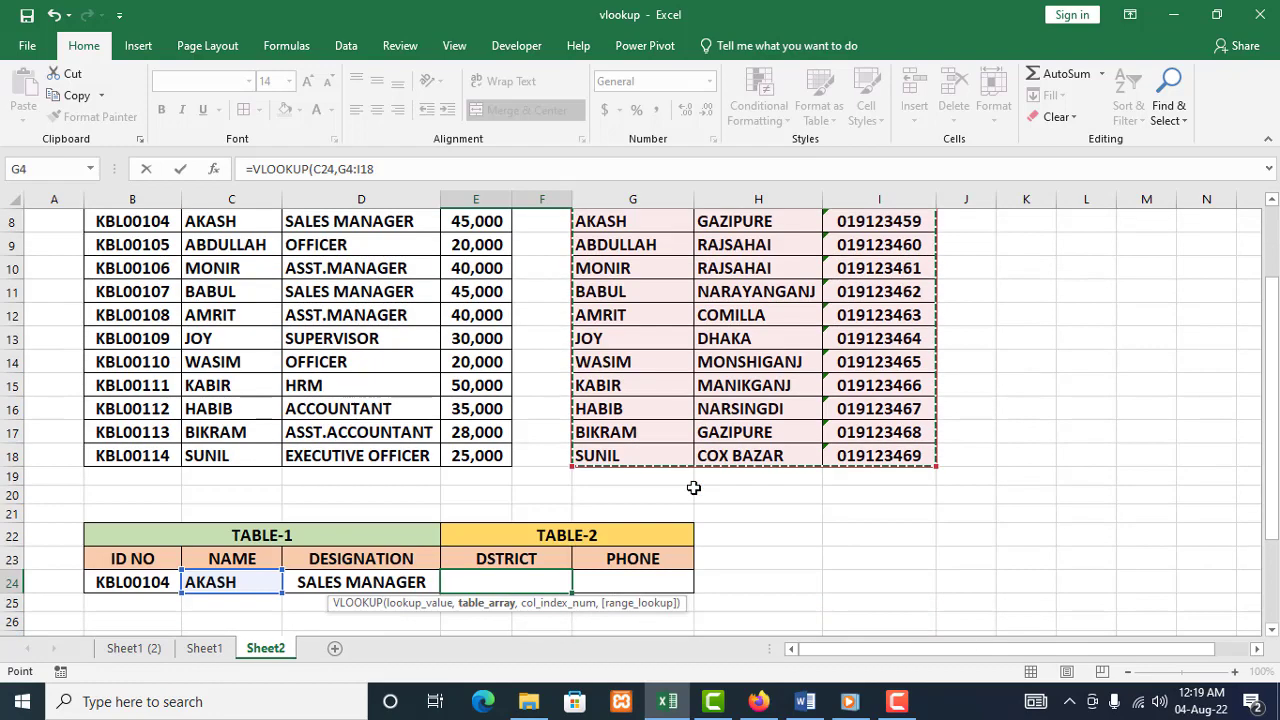
scroll(693, 487, down, 2)
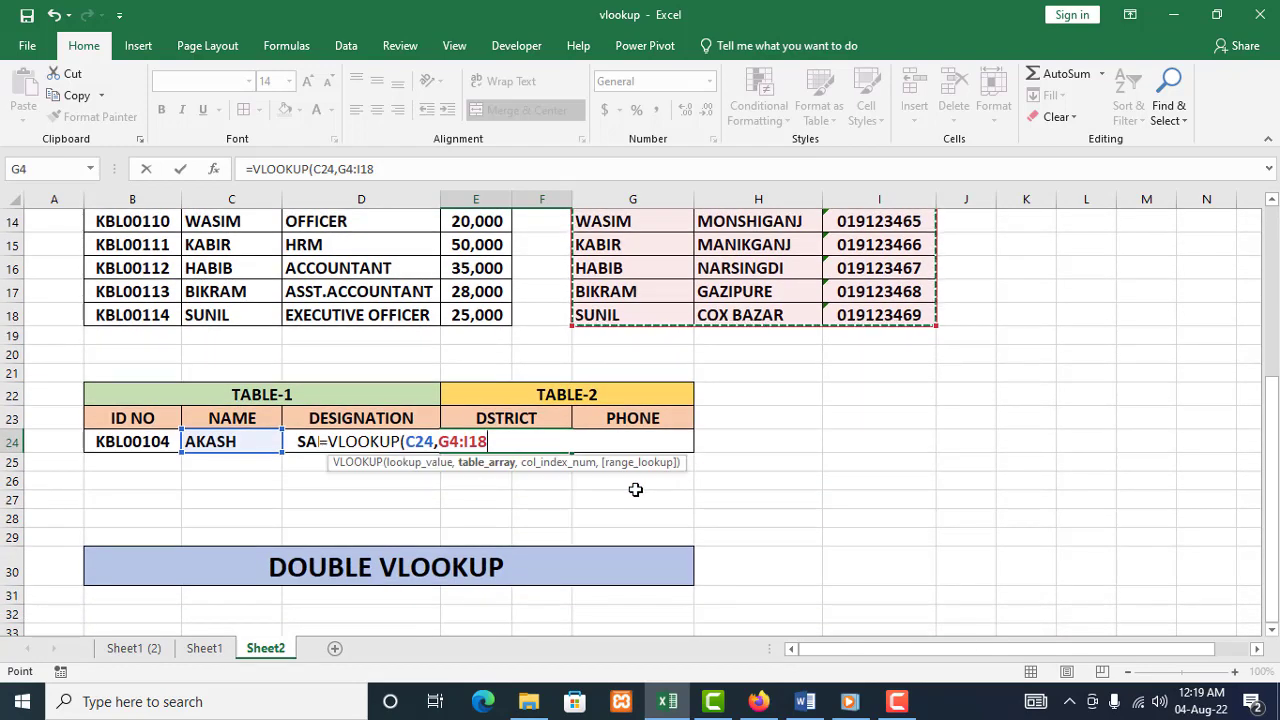
text(,)
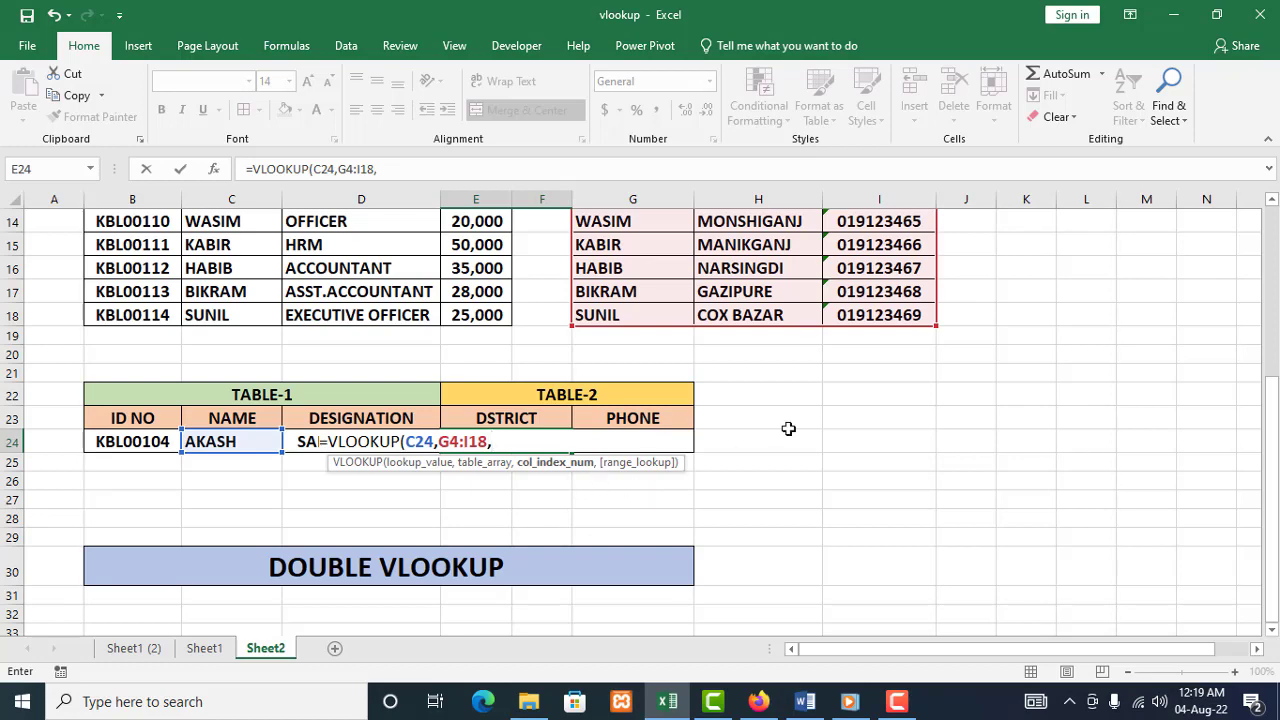
Finish the DSTRICT formula in E24 with column index 2 and range lookup 0
scroll(788, 428, up, 4)
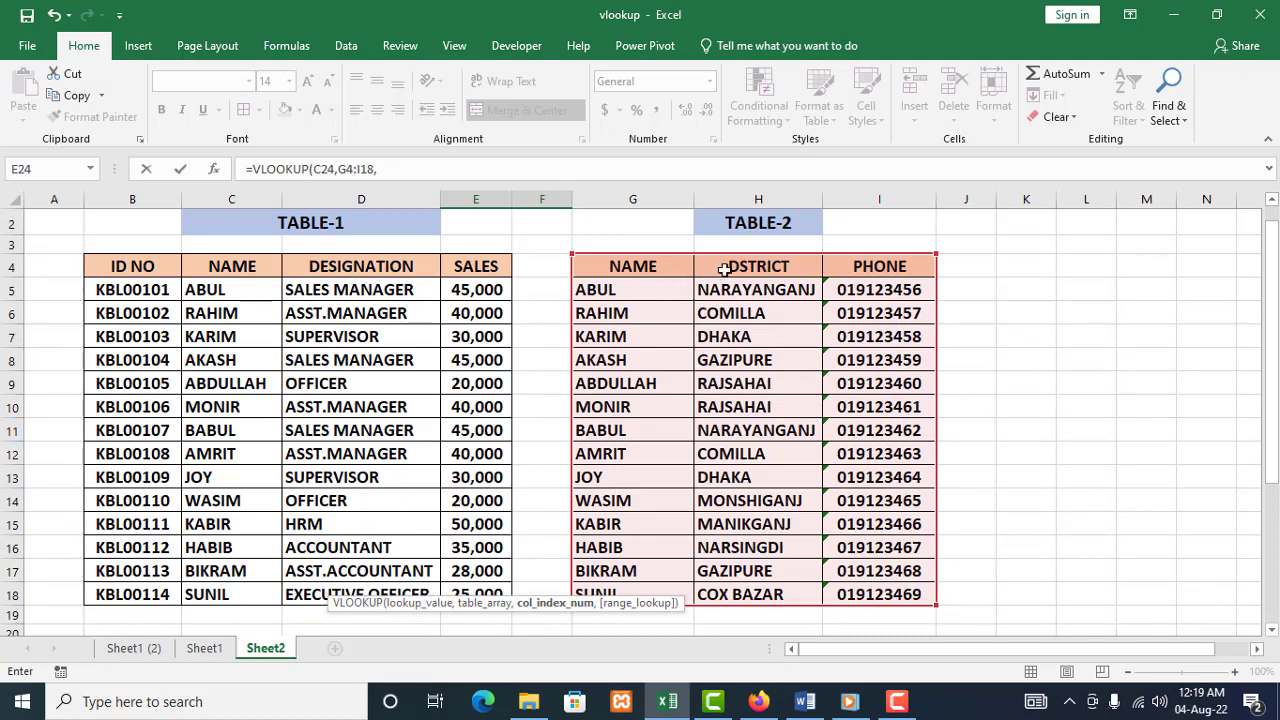
scroll(724, 269, down, 4)
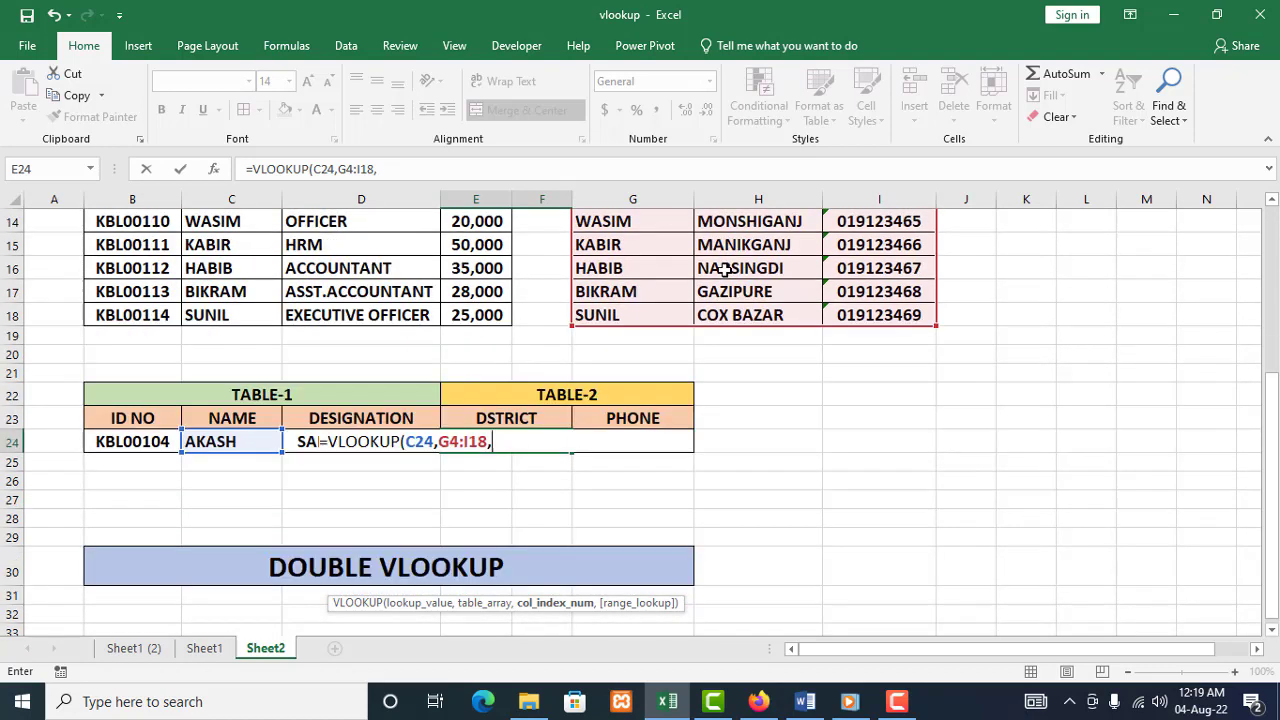
text(2)
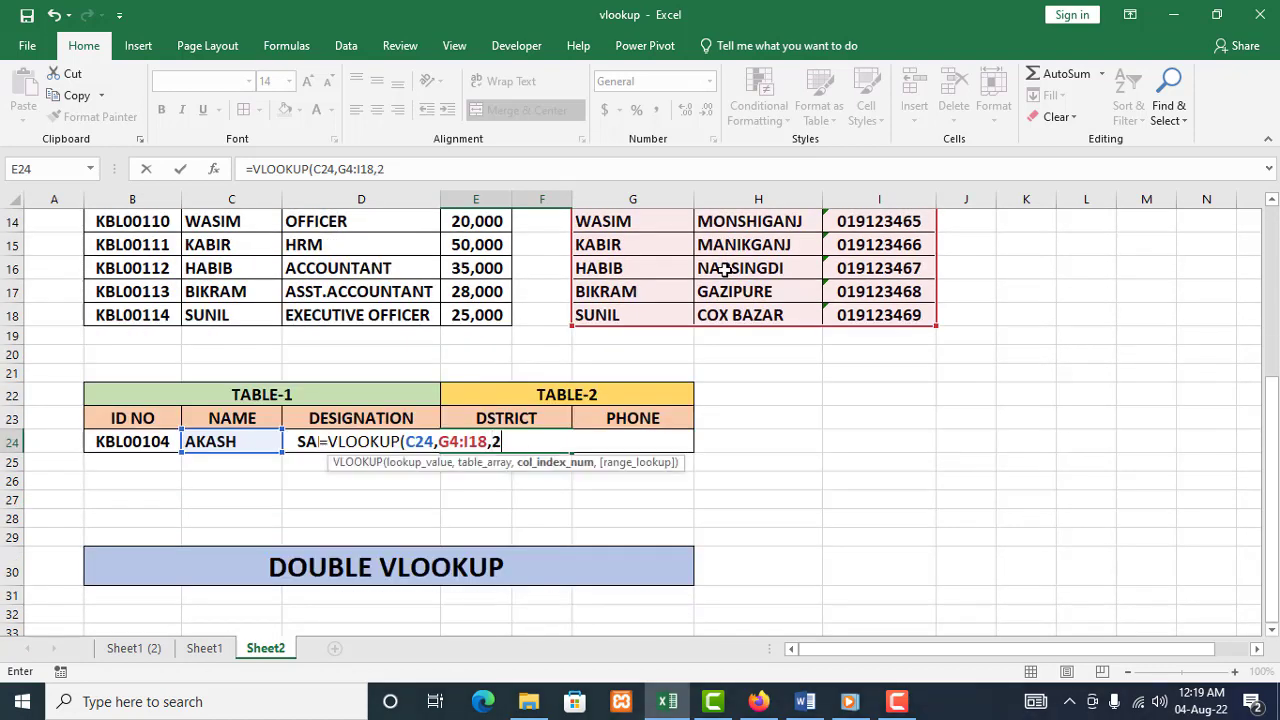
text(,)
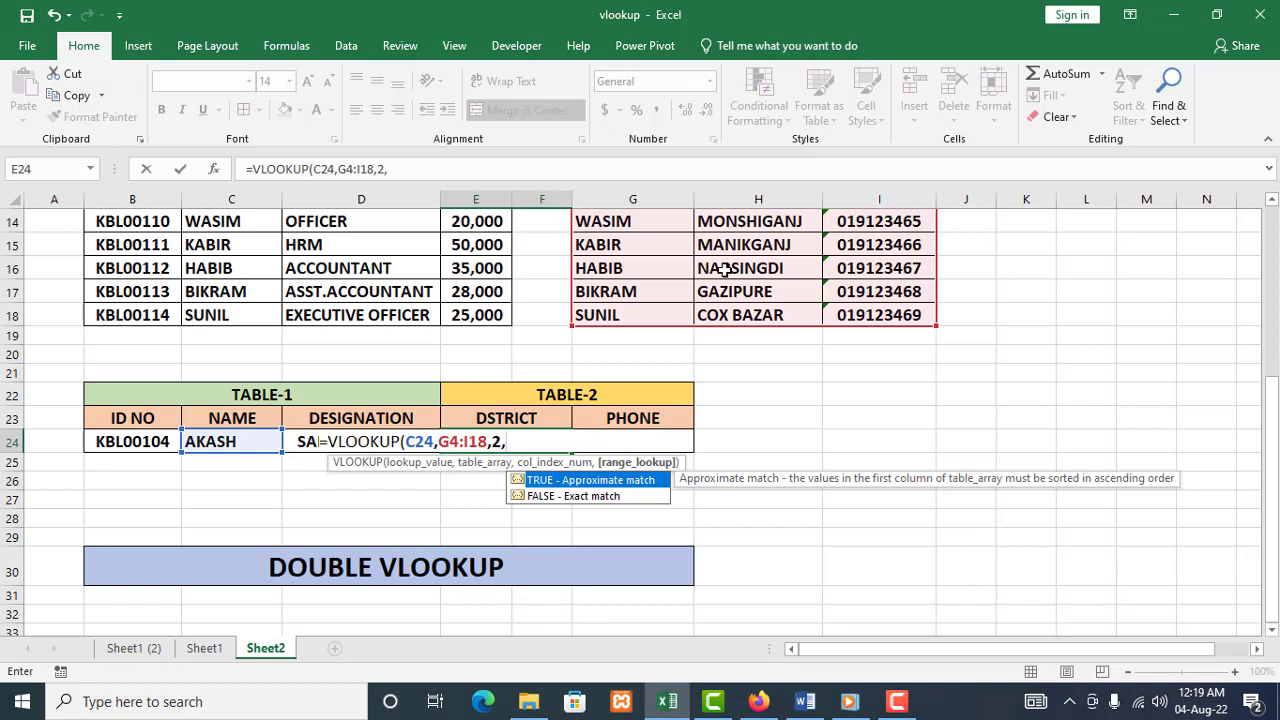
text(0))
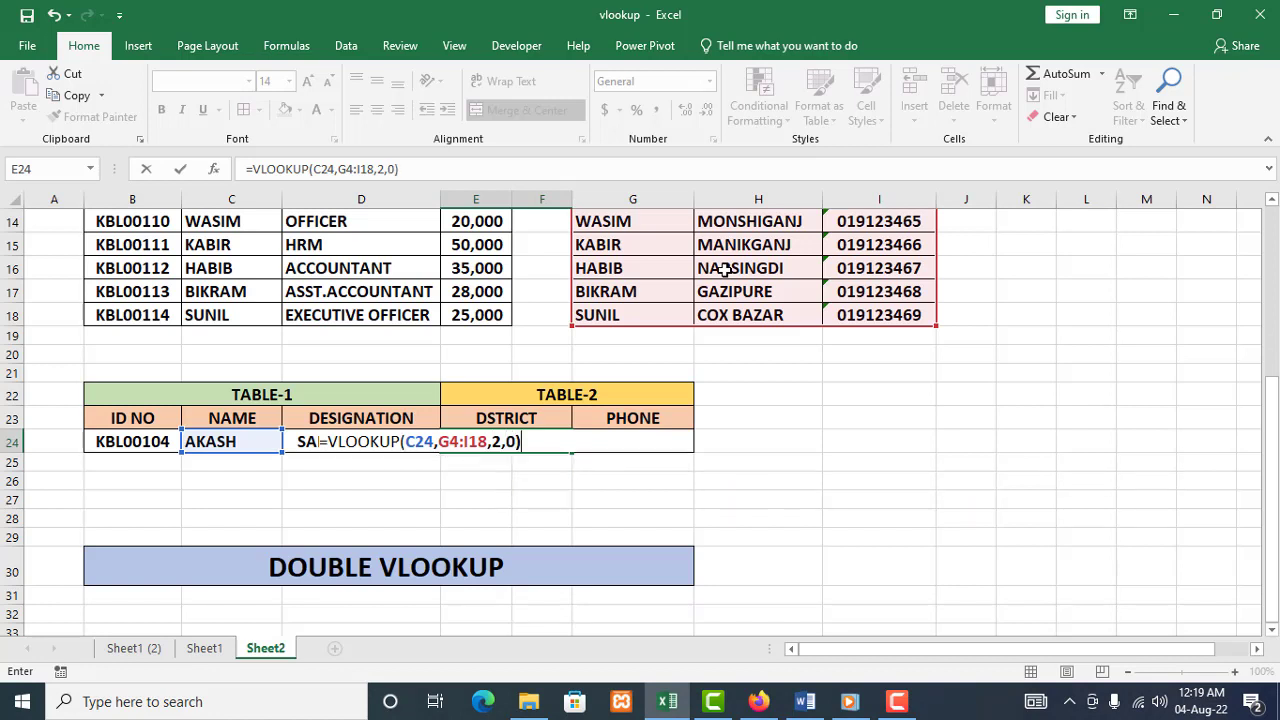
key(Return)
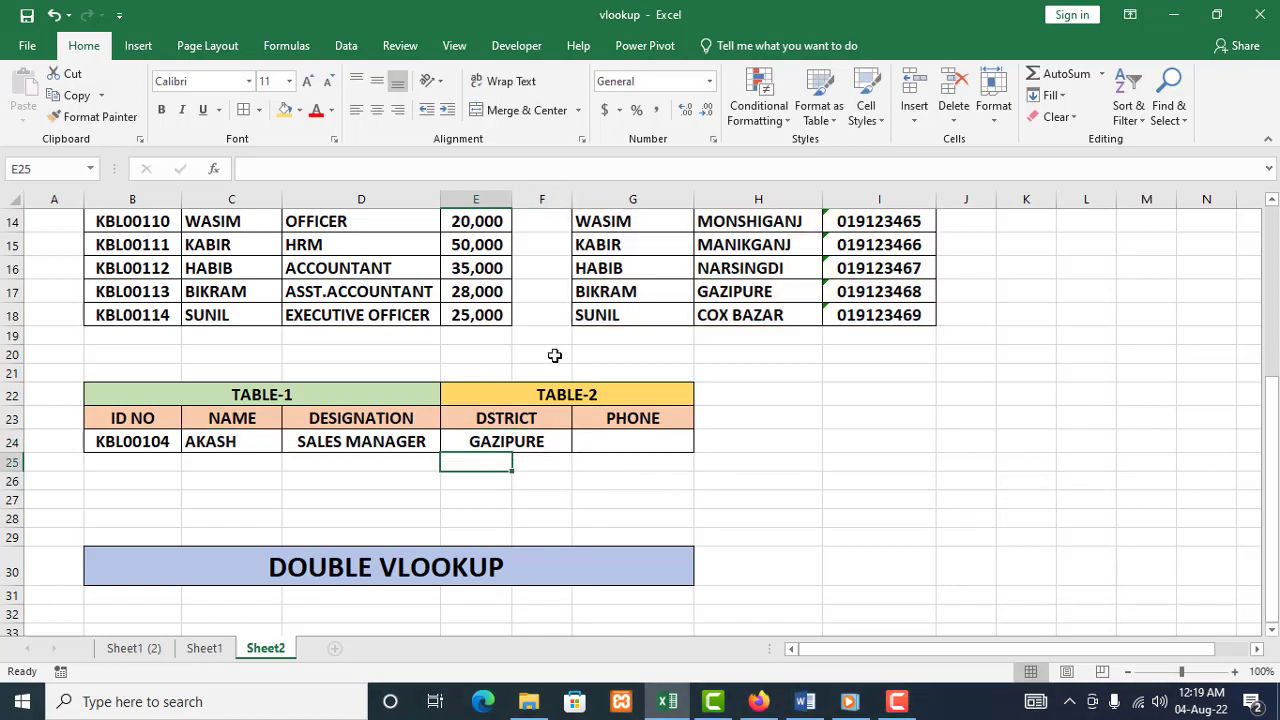
click(534, 440)
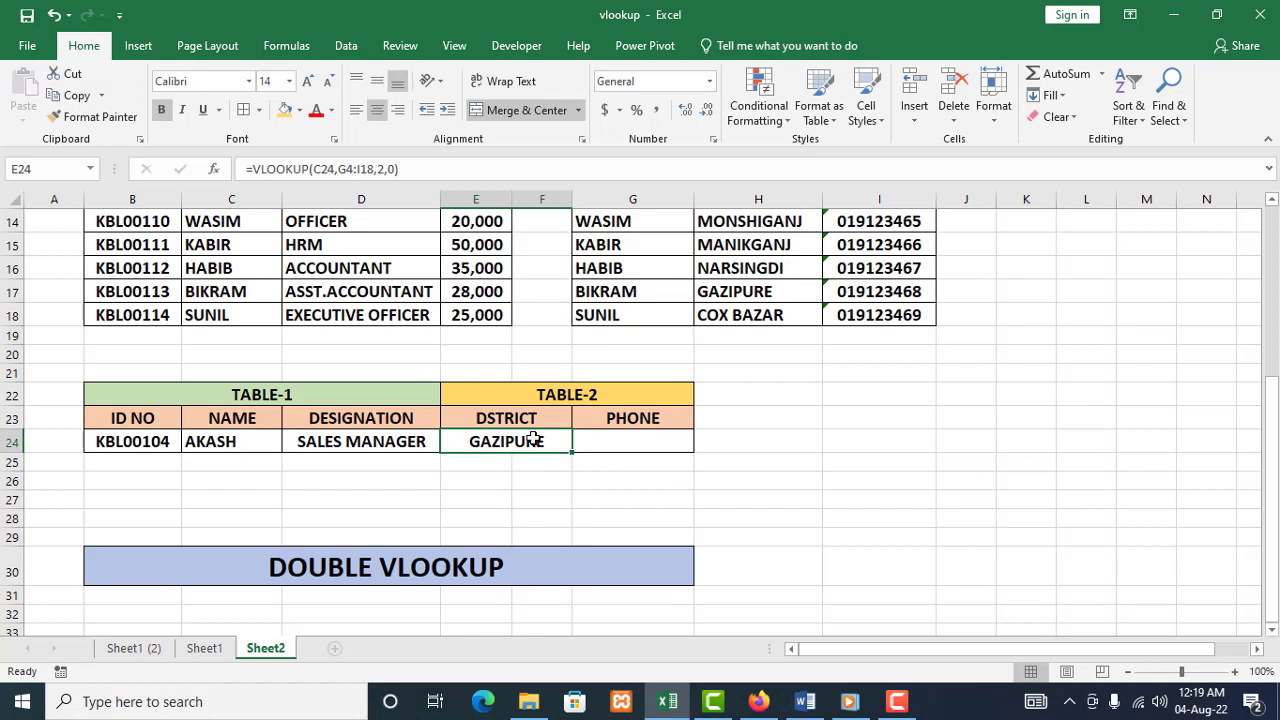
Start a VLOOKUP formula in the PHONE cell G24, using the name in C24 as the lookup value
click(605, 437)
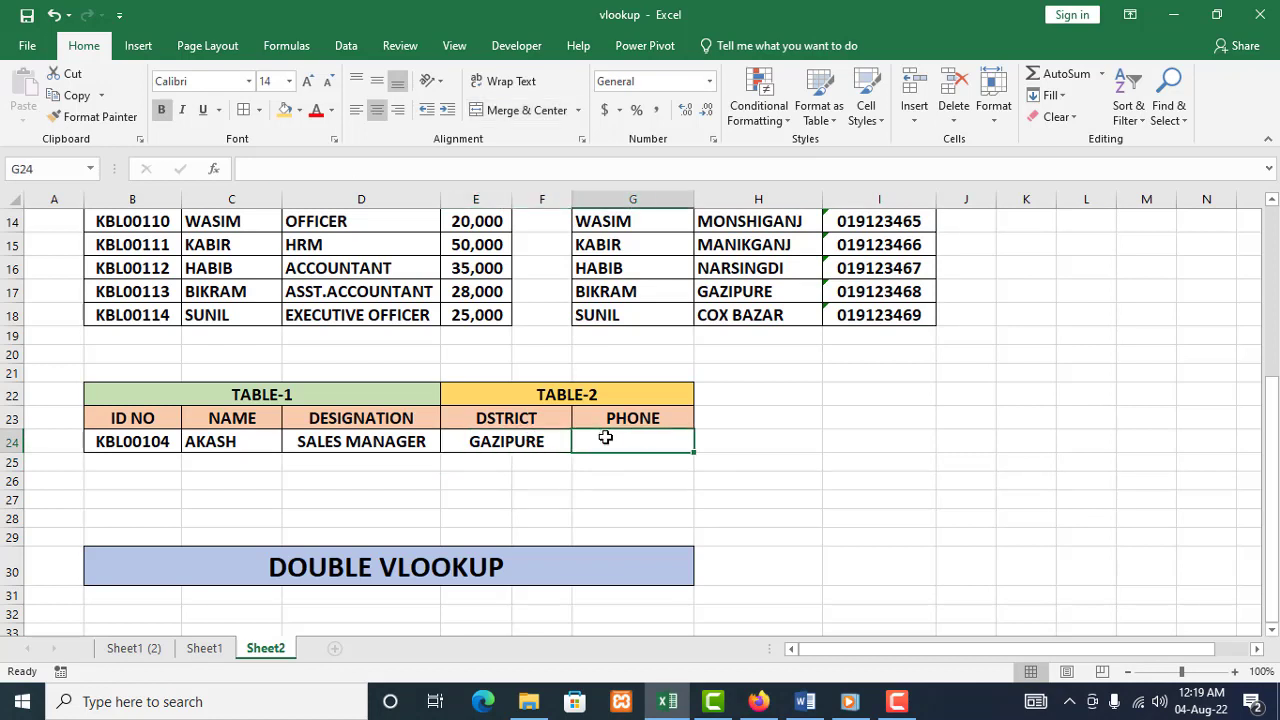
text(=)
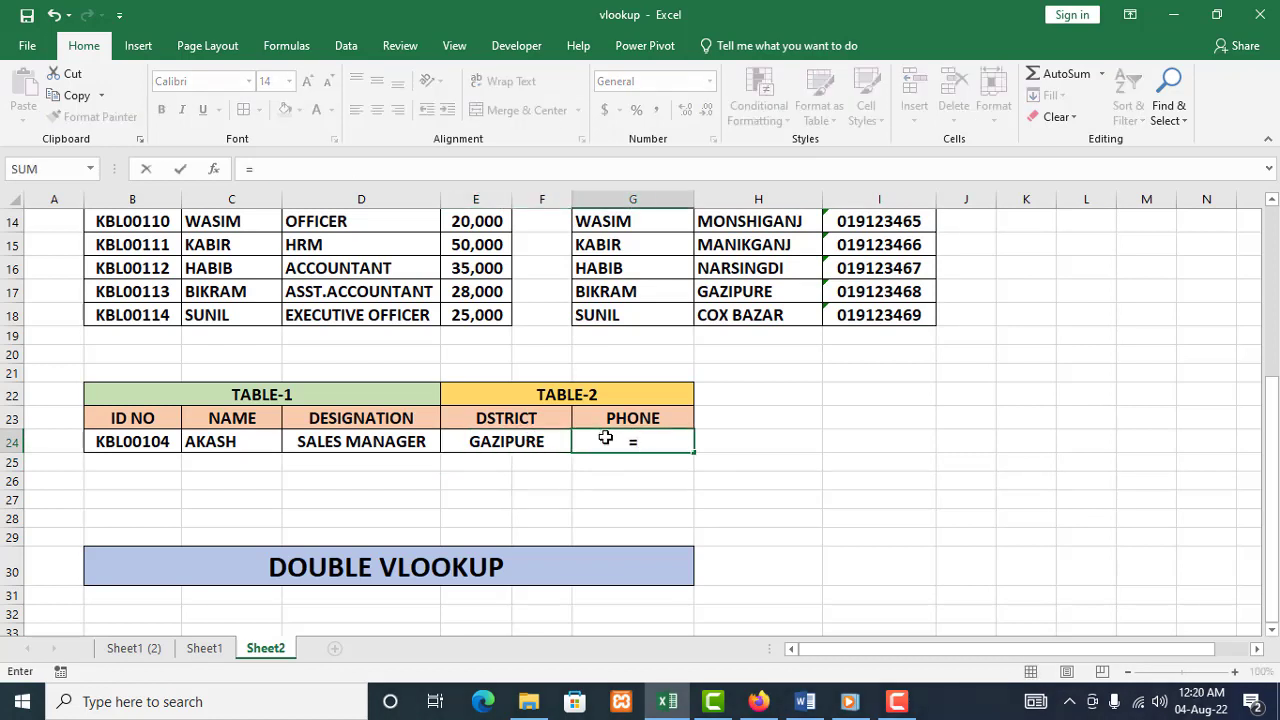
text(VLOO)
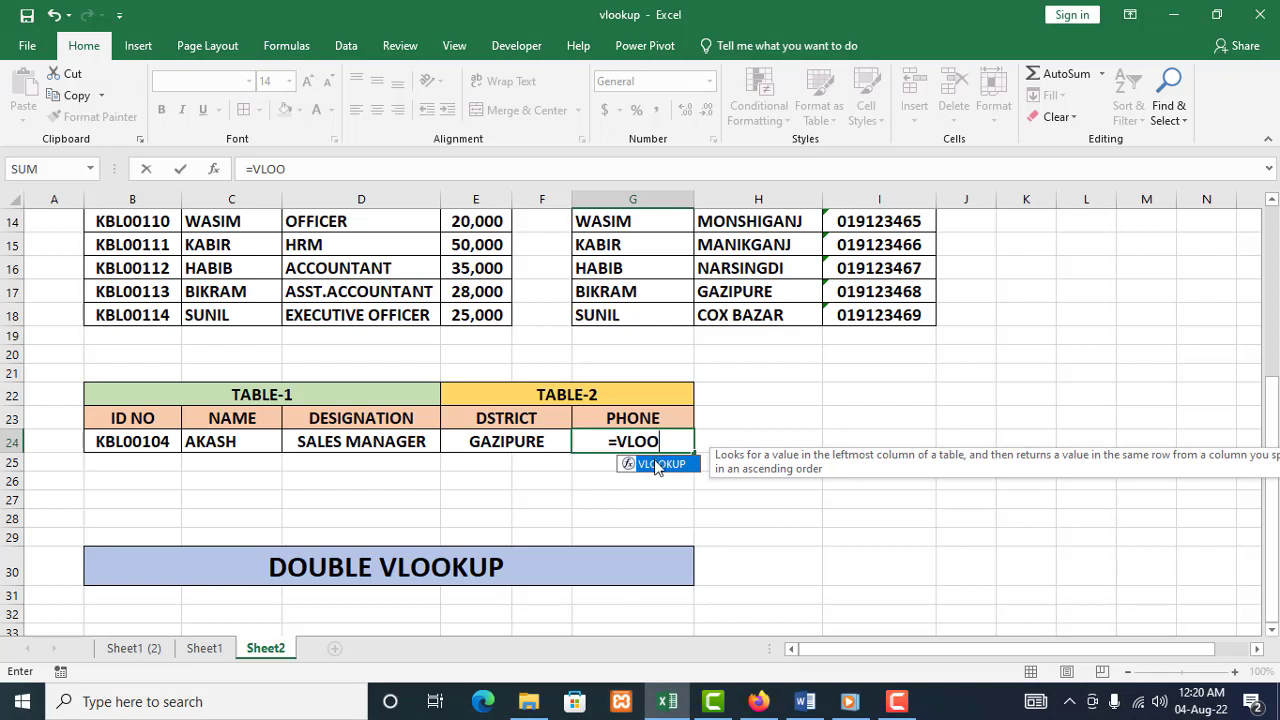
double_click(655, 463)
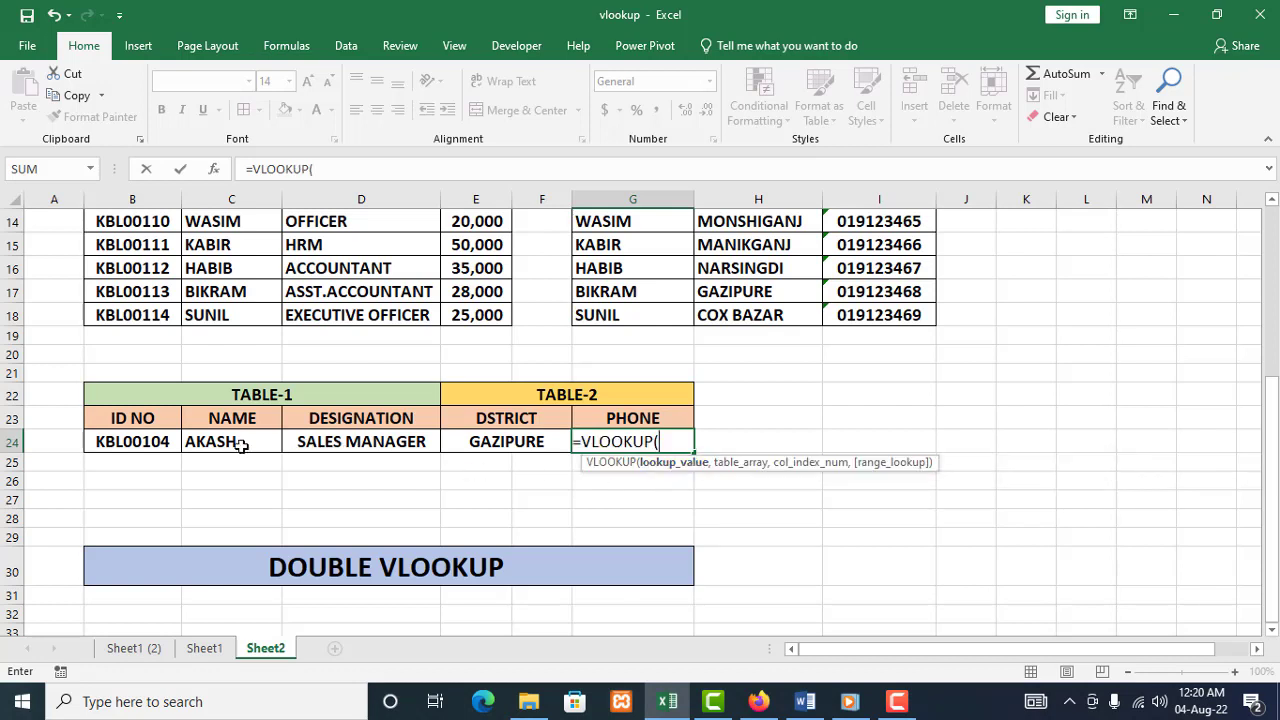
click(241, 446)
text(,)
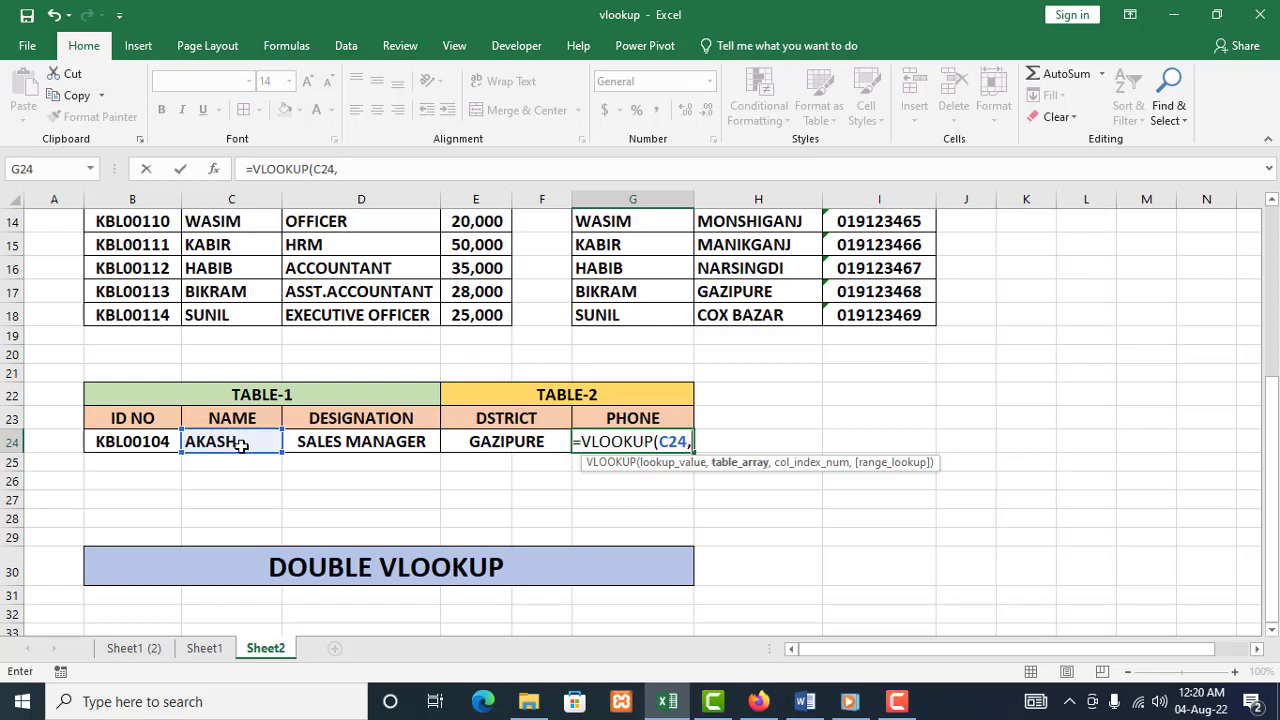
Set TABLE-2, range G4:I18, as the table array of the PHONE formula in G24
scroll(655, 271, up, 4)
drag(651, 266, 853, 597)
scroll(803, 530, down, 3)
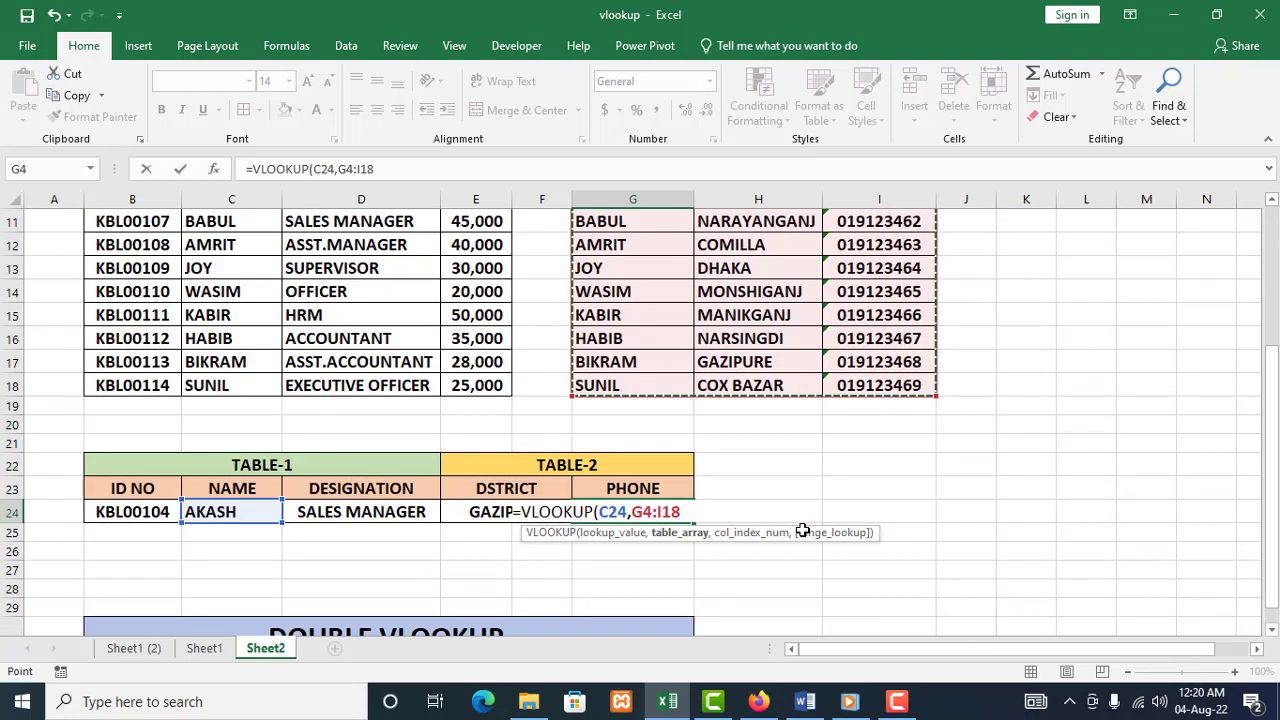
text(,)
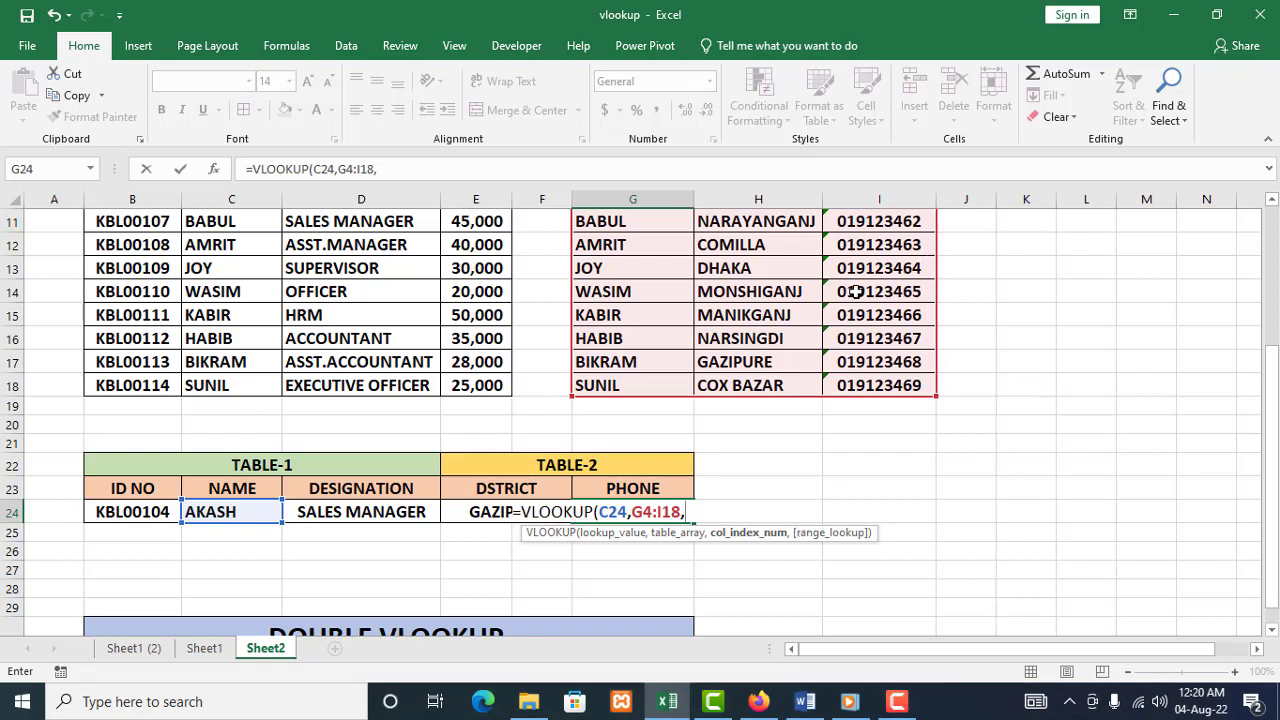
Finish the PHONE formula in G24 with column index 3 and range lookup 0
text(3,)
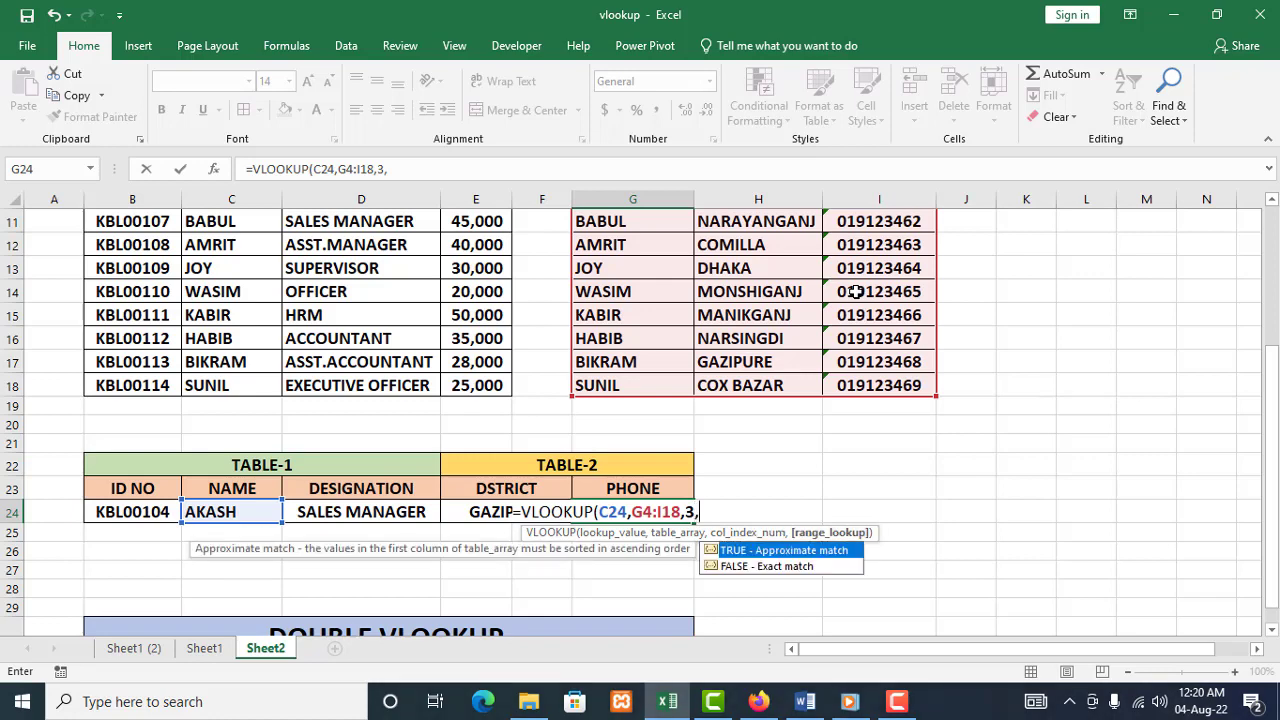
text(0)
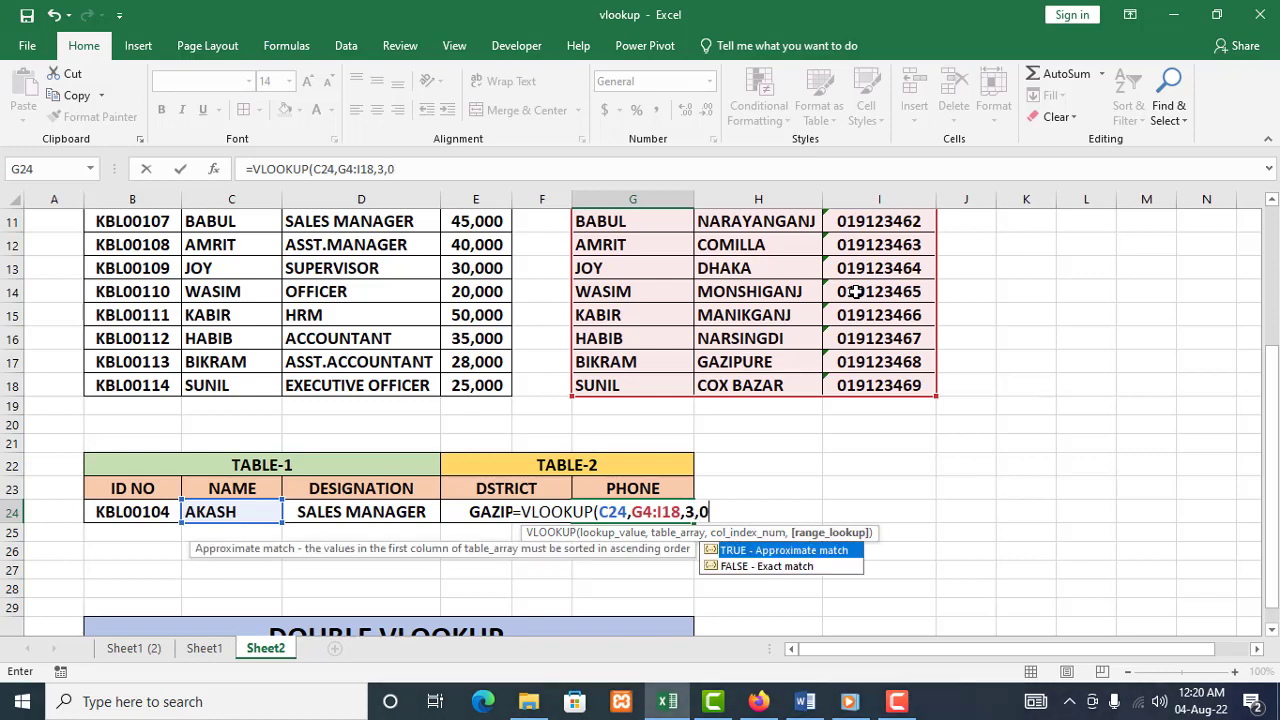
text())
key(Return)
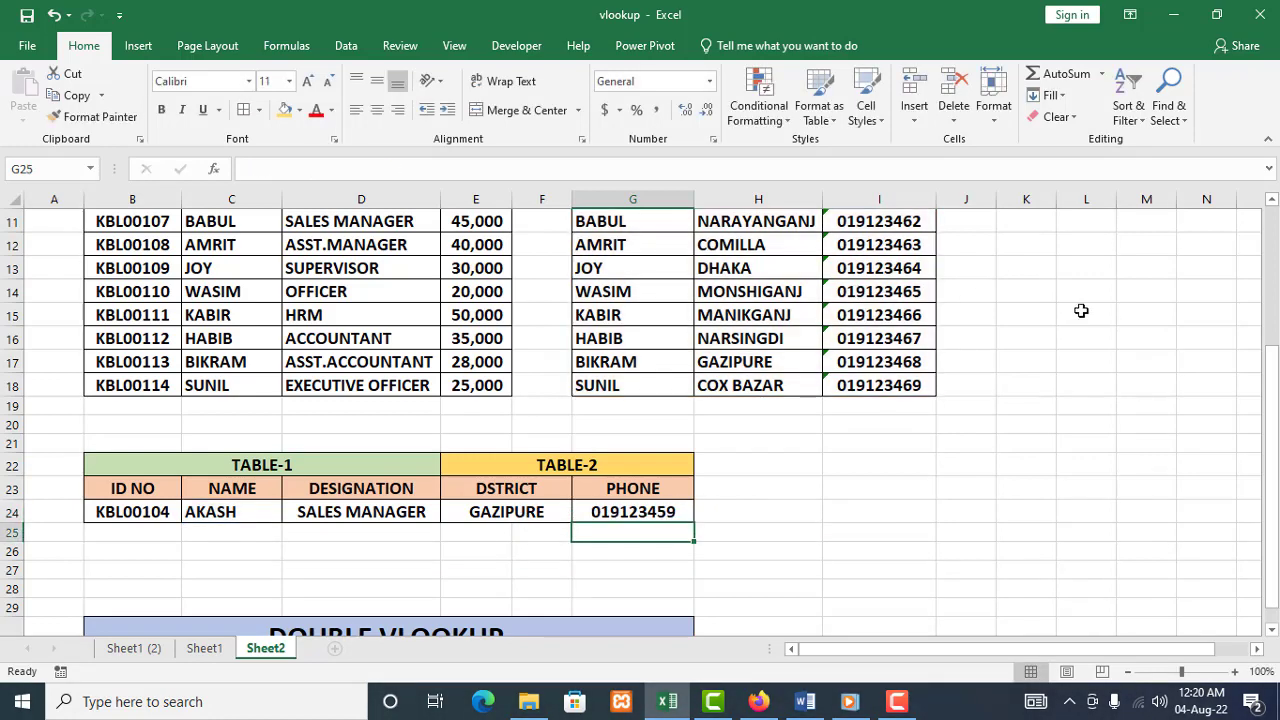
click(676, 513)
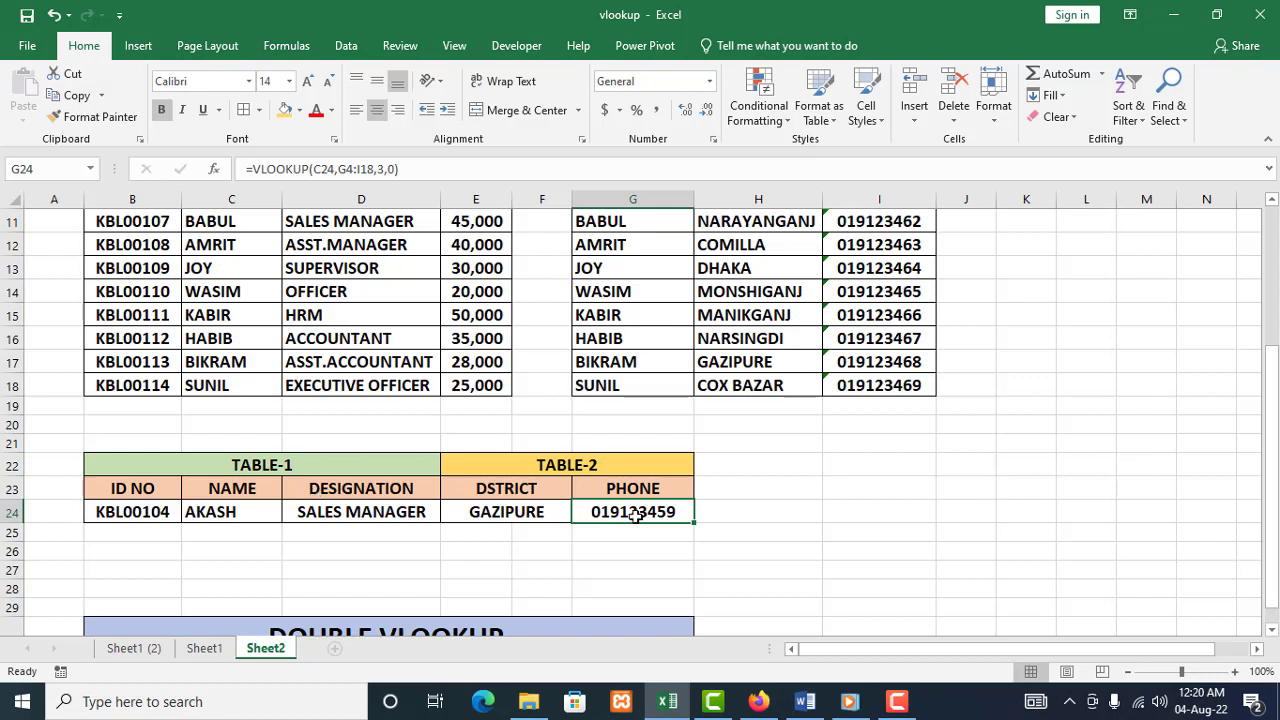
Choose the ID number from row 9 of TABLE-1 in B24 and select B9:I9 to compare it with the lookup results
click(147, 489)
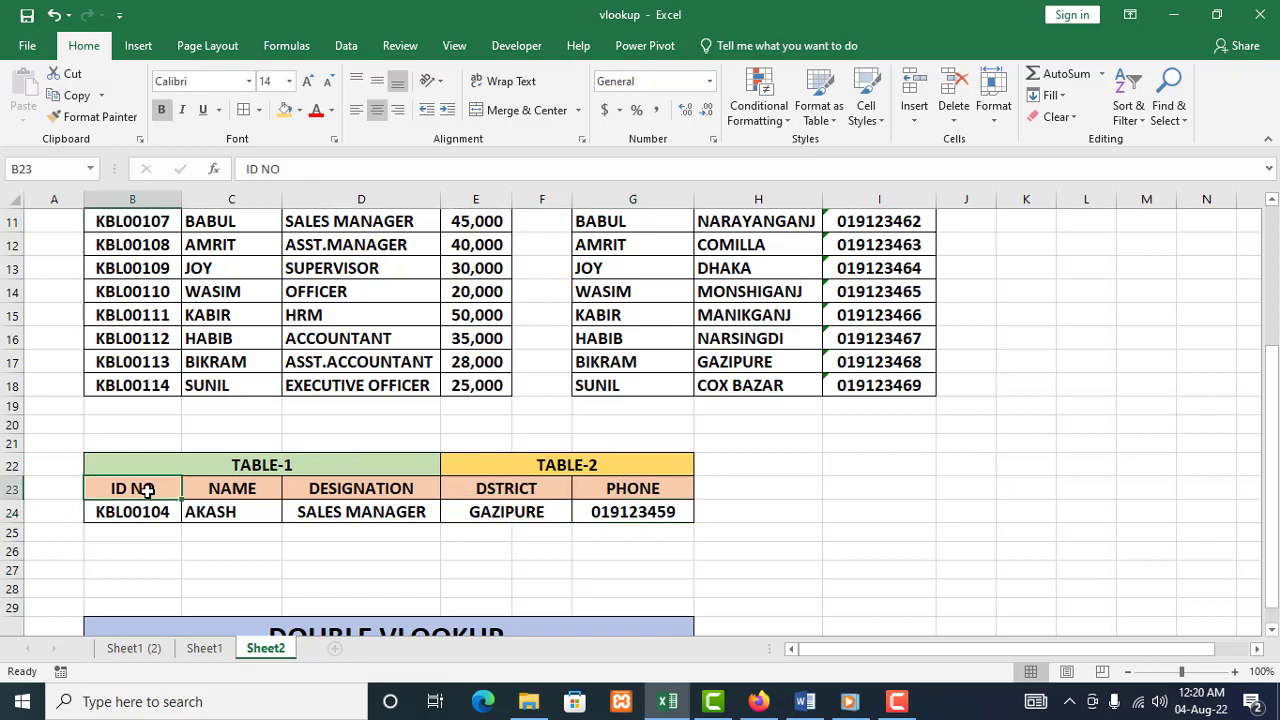
click(157, 511)
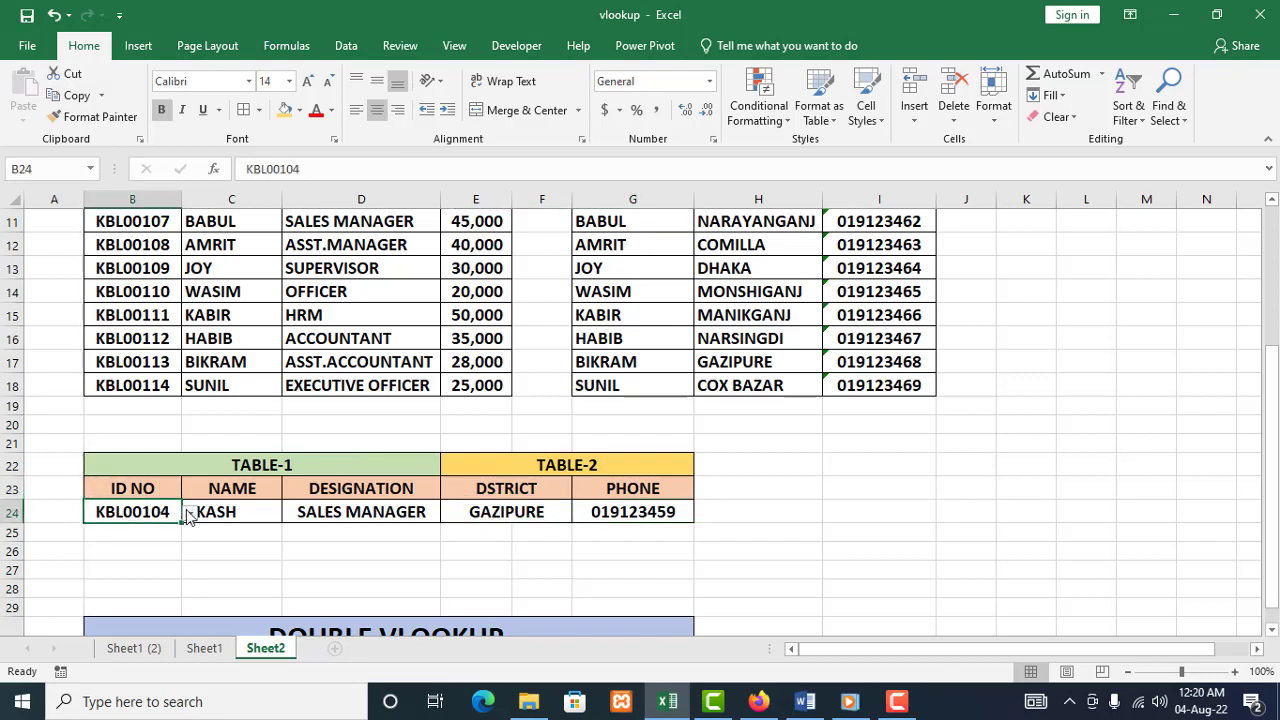
click(188, 512)
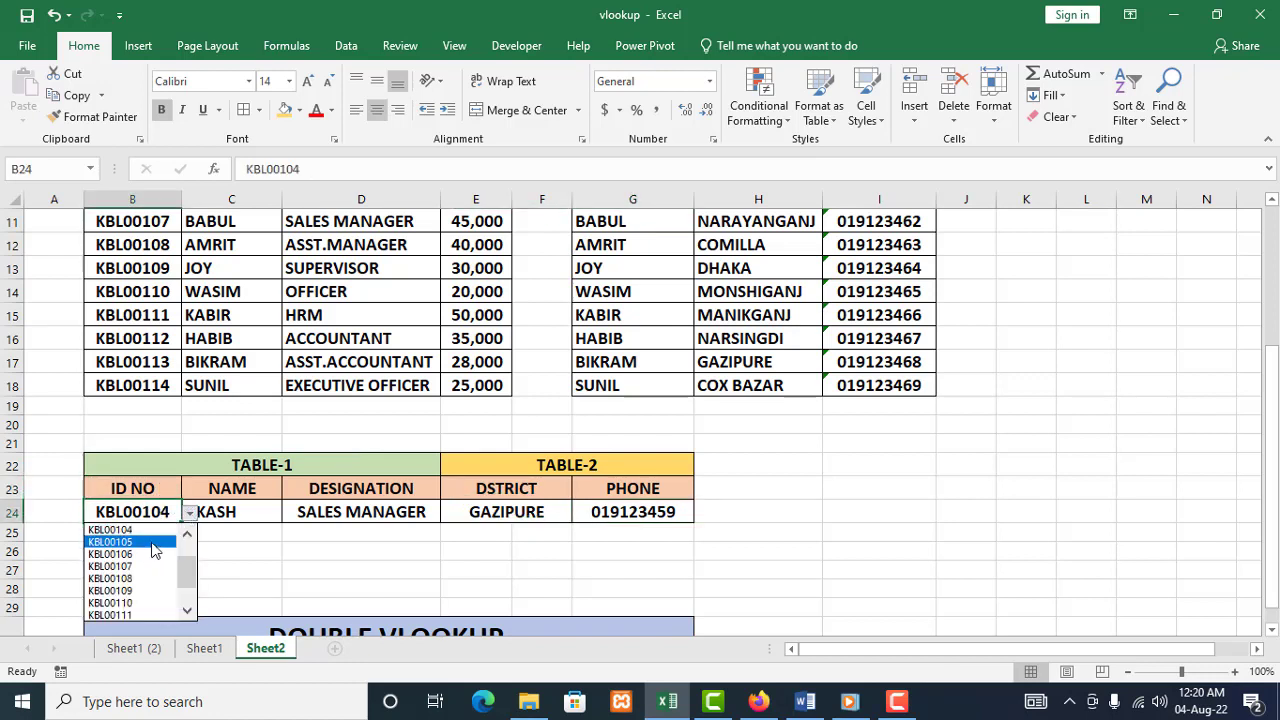
click(155, 542)
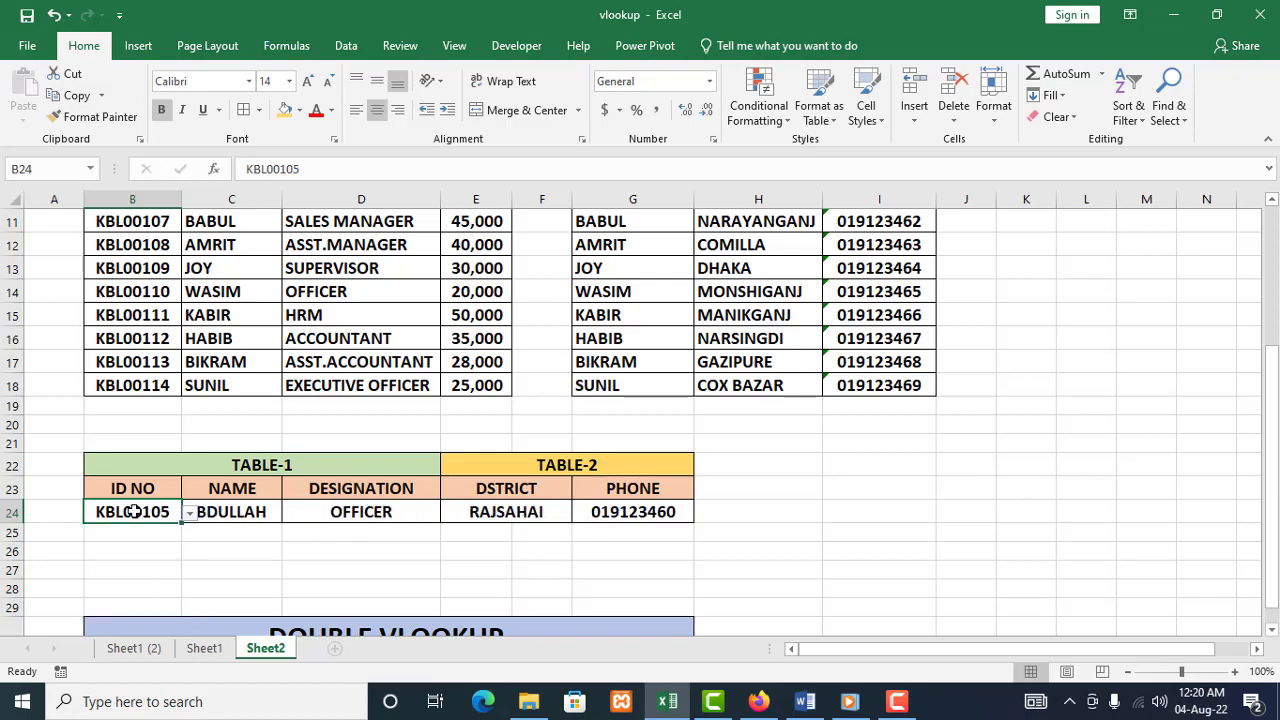
scroll(133, 511, up, 1)
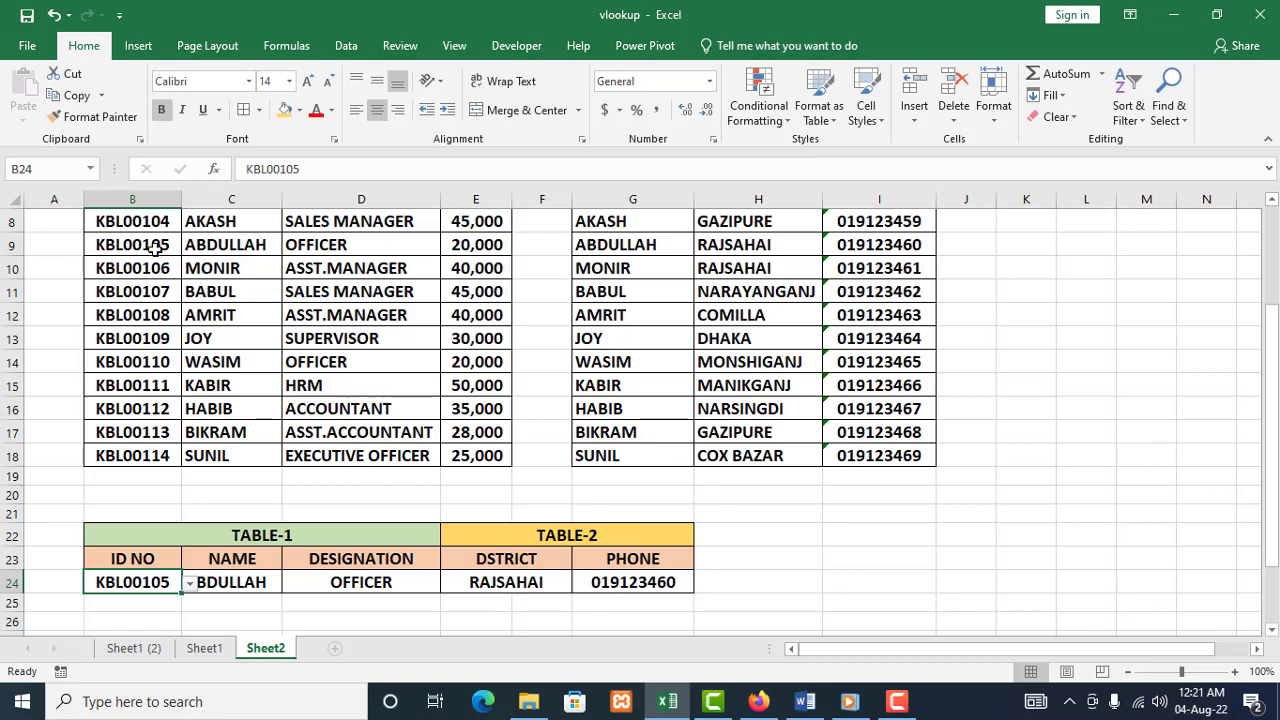
drag(153, 250, 879, 252)
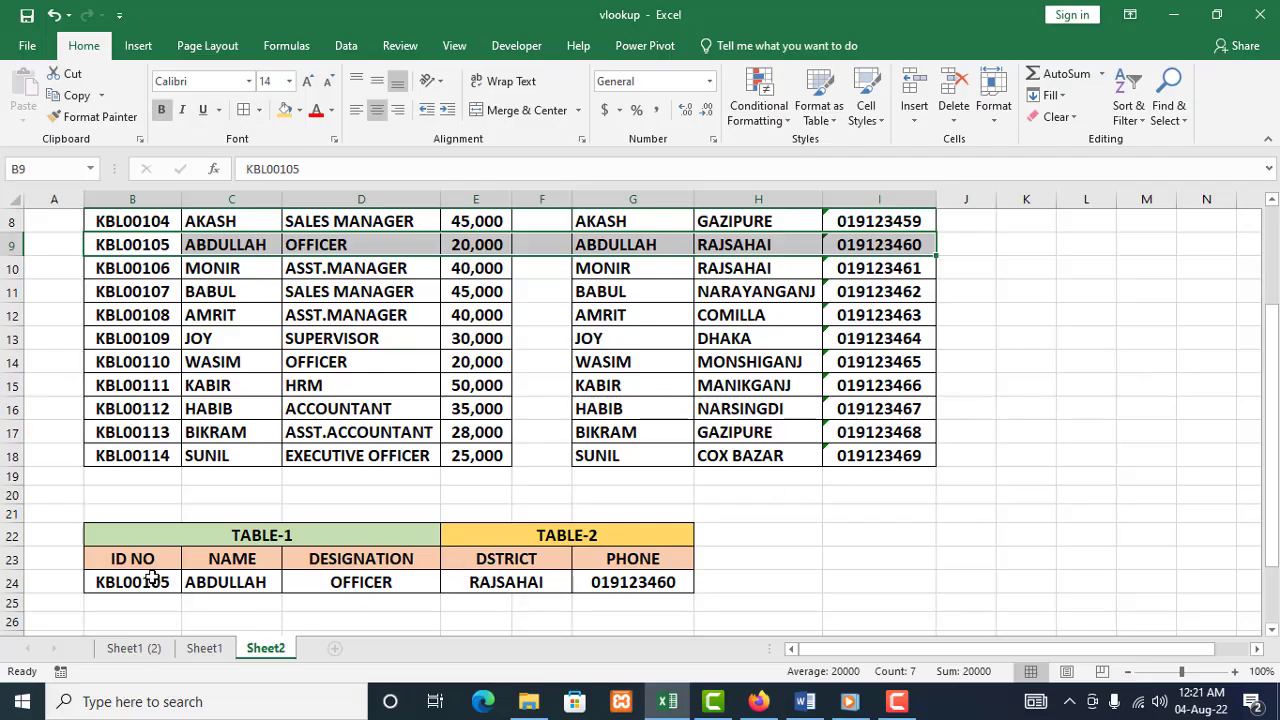
Set the ID NO in B24 to the one listed in row 16 of TABLE-1
click(152, 580)
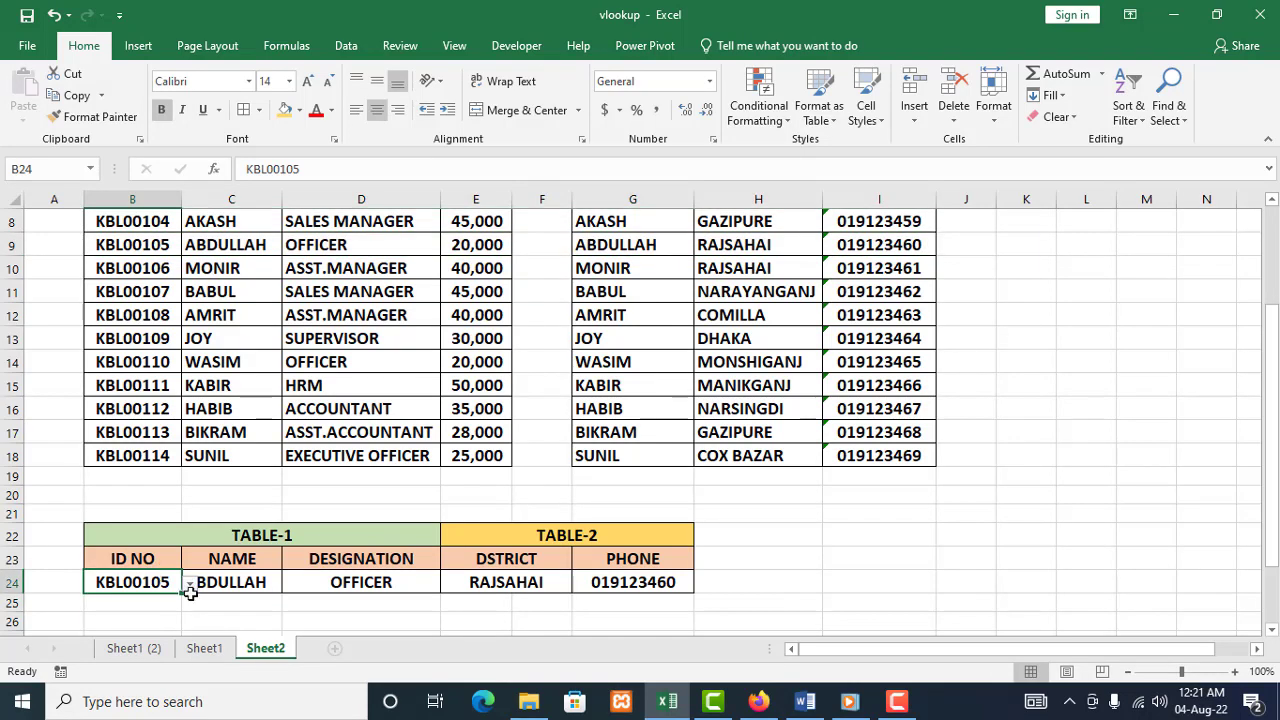
click(190, 584)
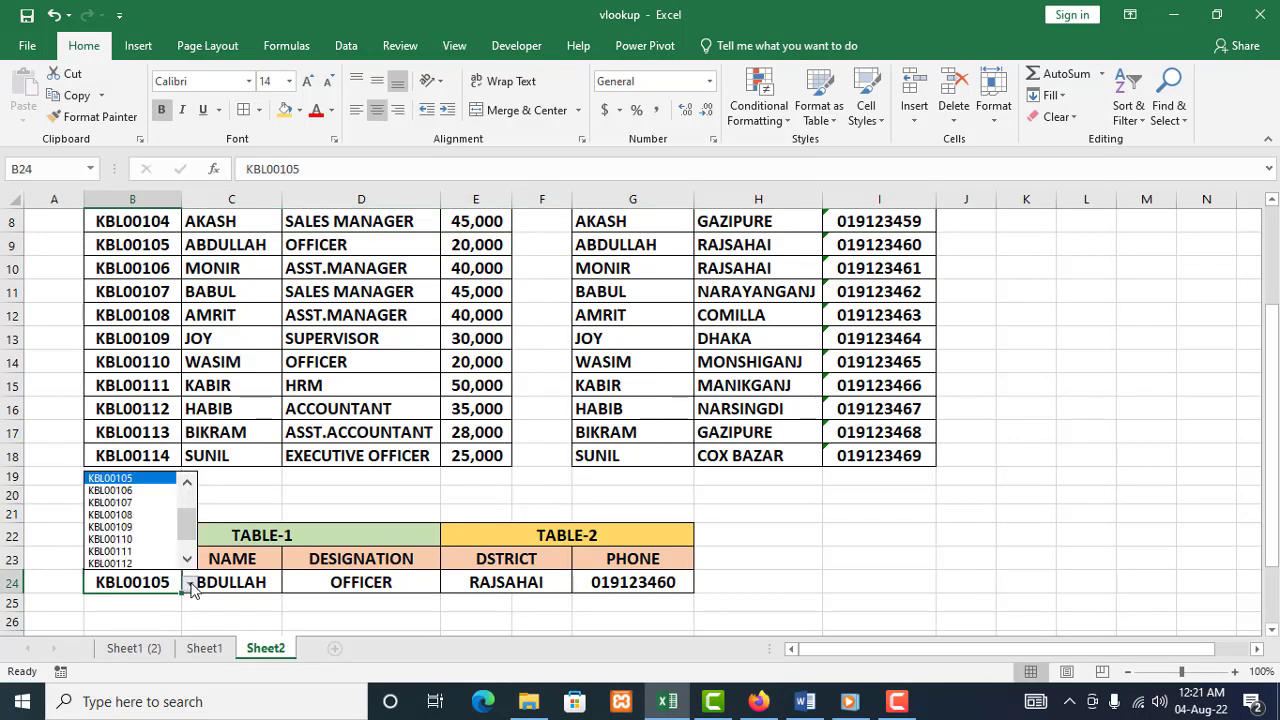
click(155, 570)
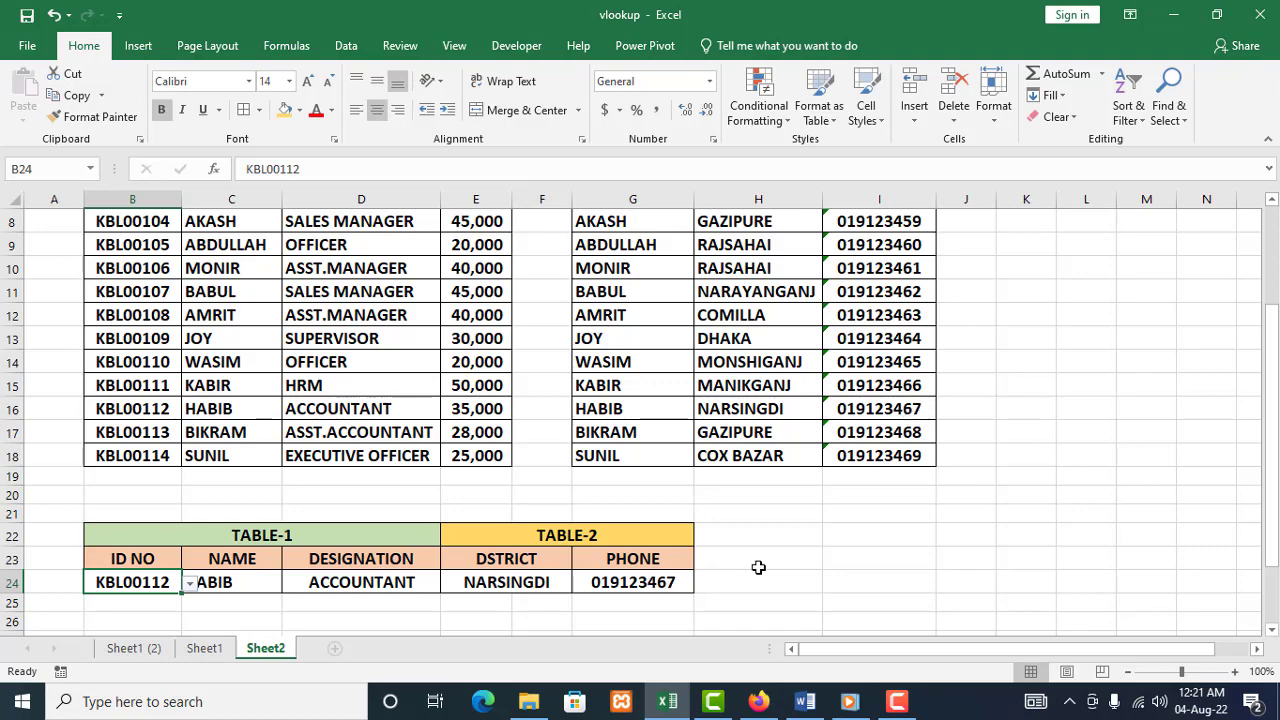
Compare the lookup results in row 24 with the source data in TABLE-1 and TABLE-2
scroll(517, 550, down, 1)
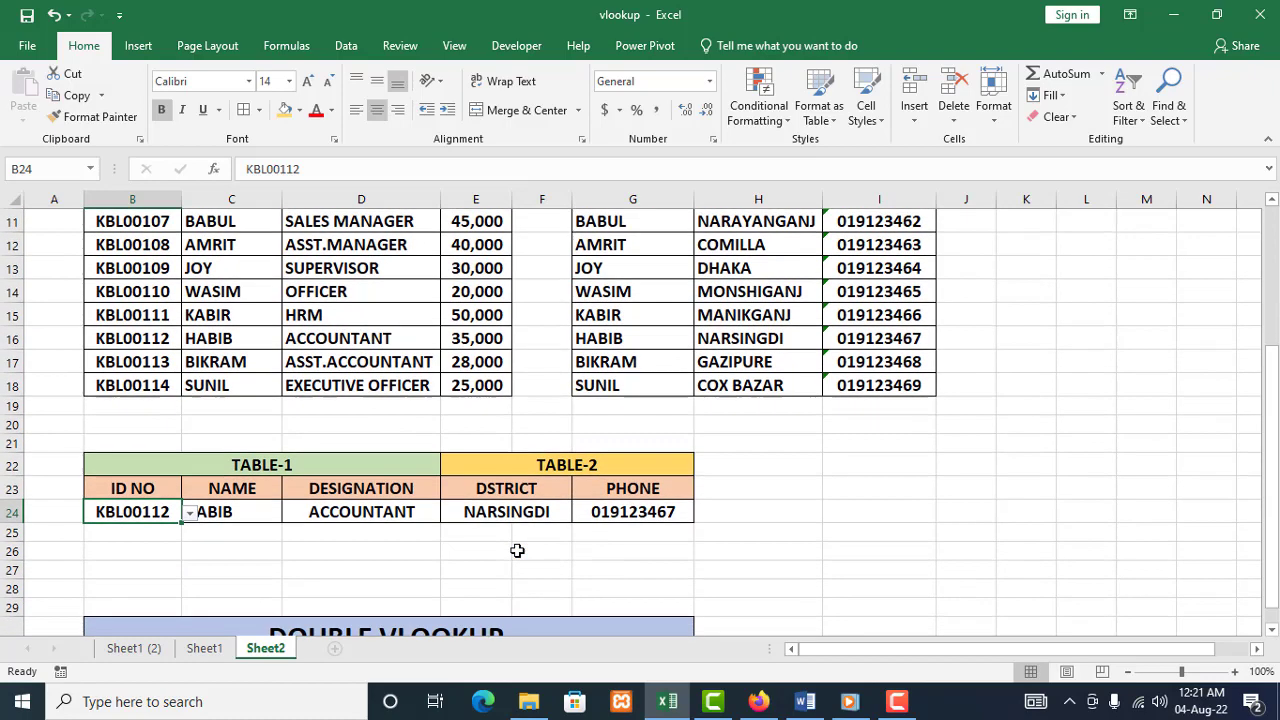
scroll(517, 550, down, 1)
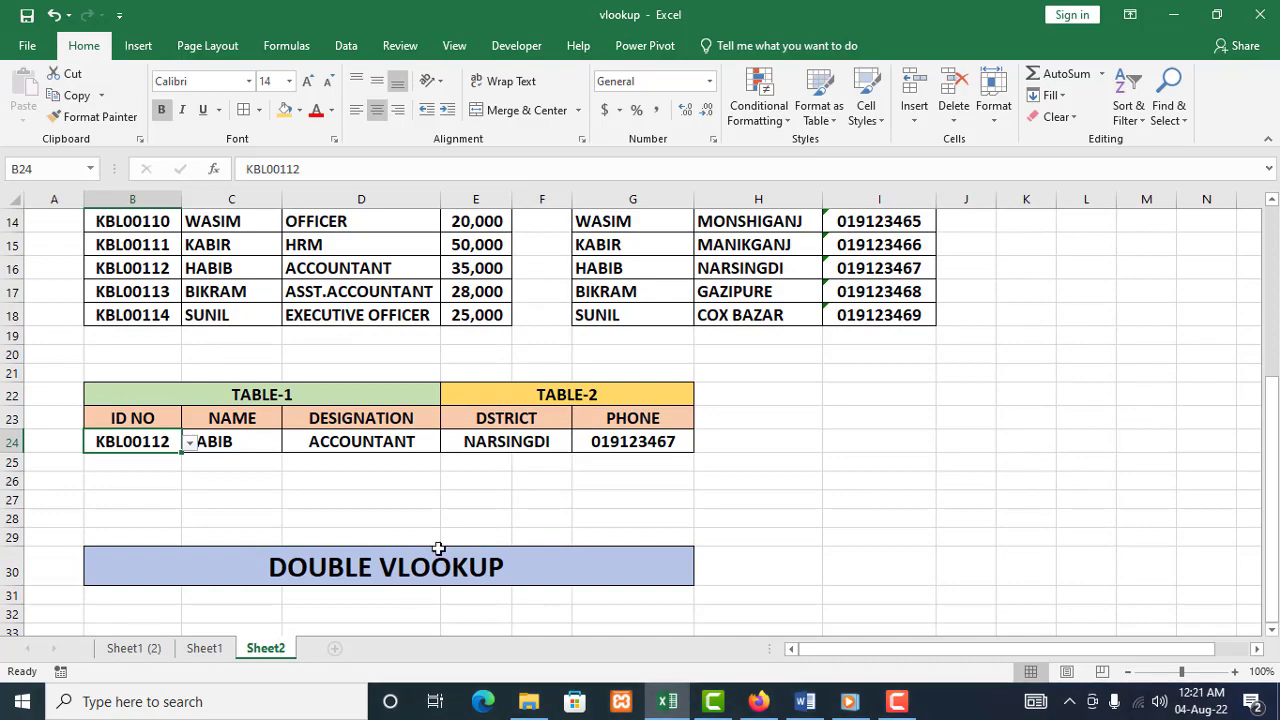
scroll(437, 551, up, 3)
scroll(438, 548, up, 2)
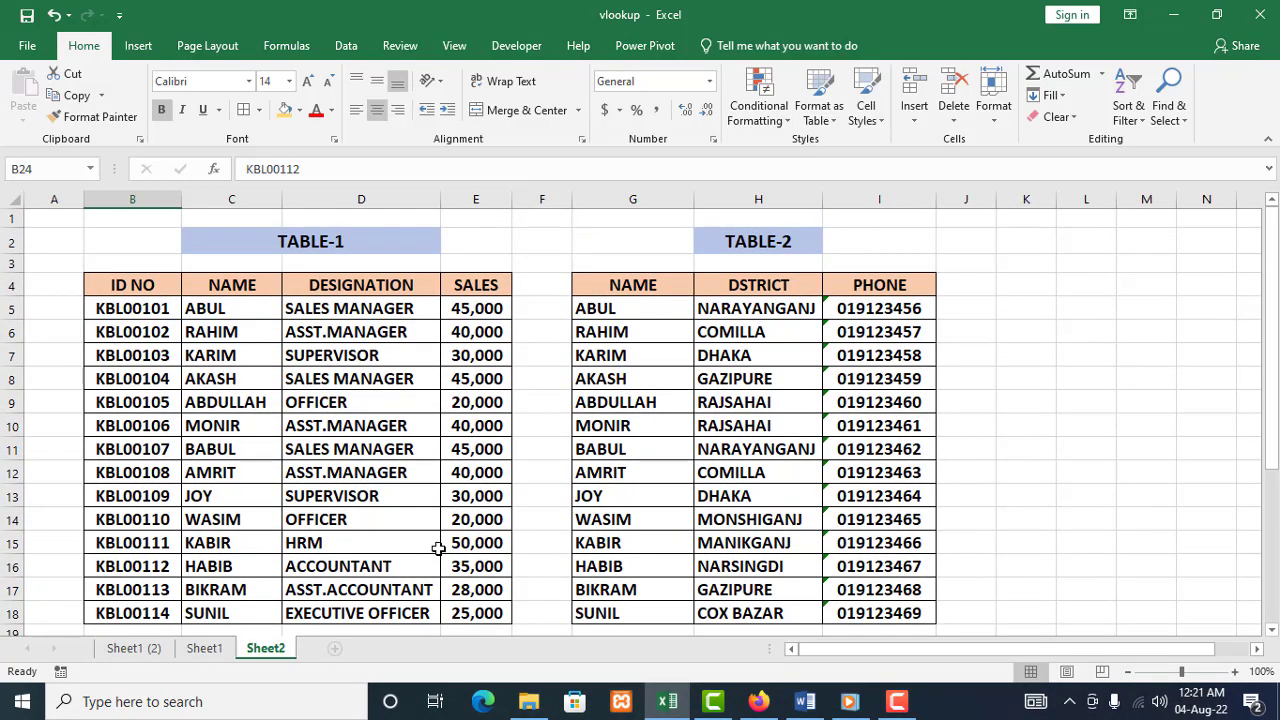
scroll(438, 548, down, 2)
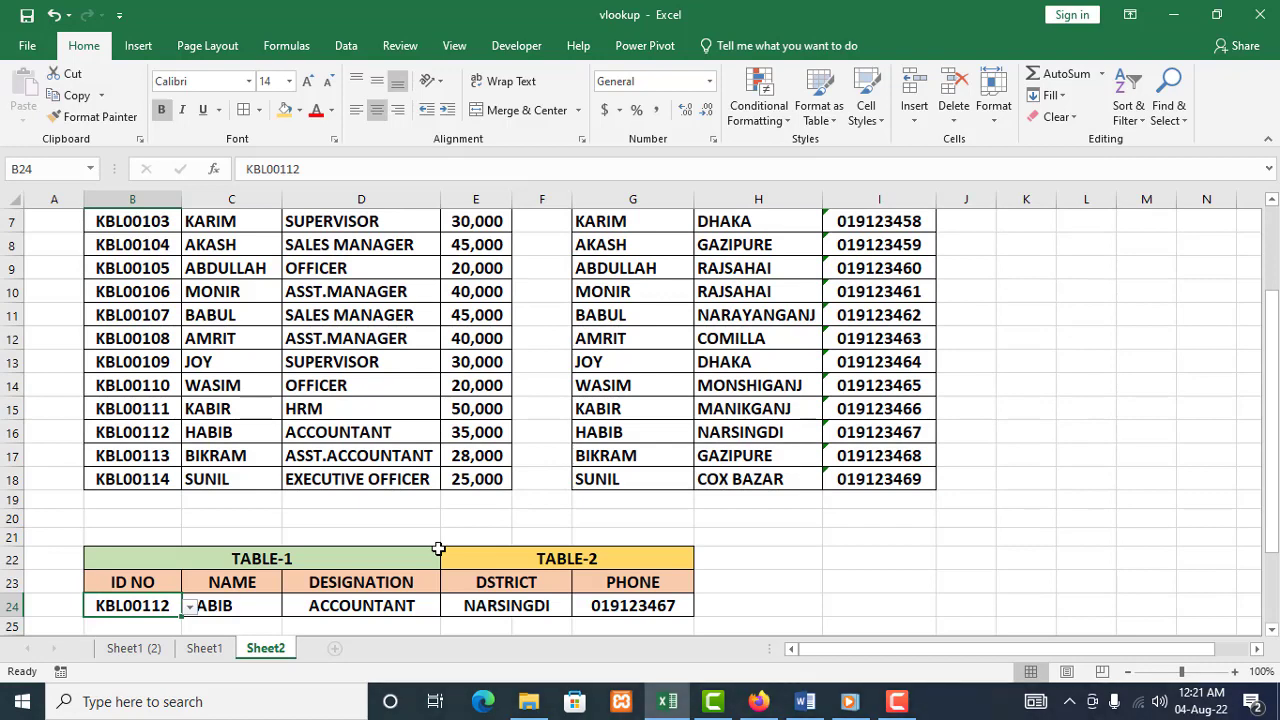
scroll(438, 548, down, 1)
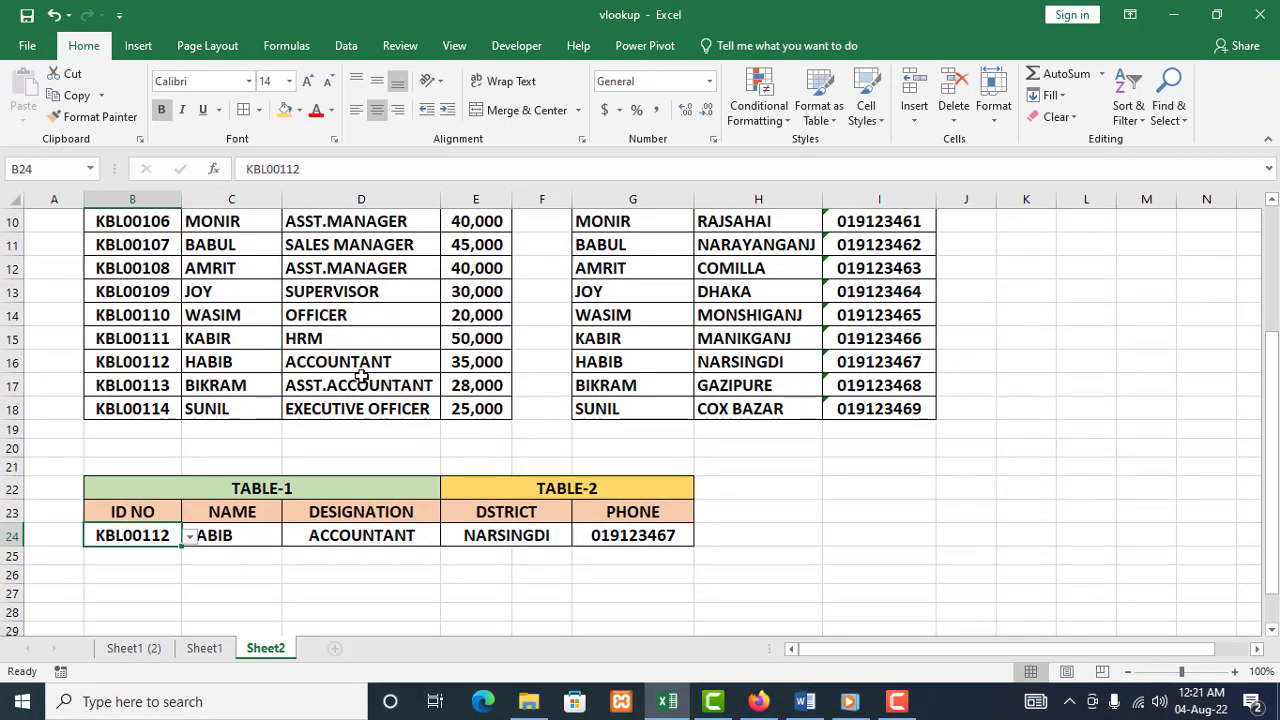
scroll(352, 376, up, 1)
scroll(352, 376, up, 1)
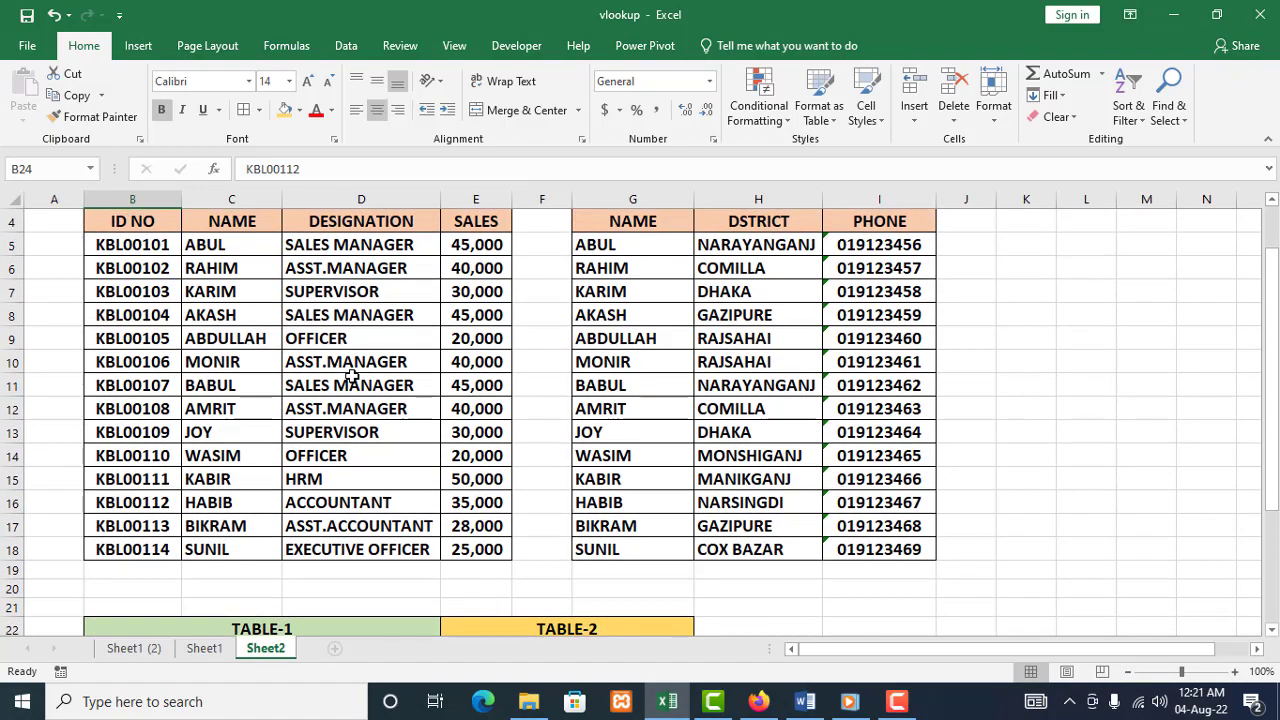
scroll(352, 376, down, 3)
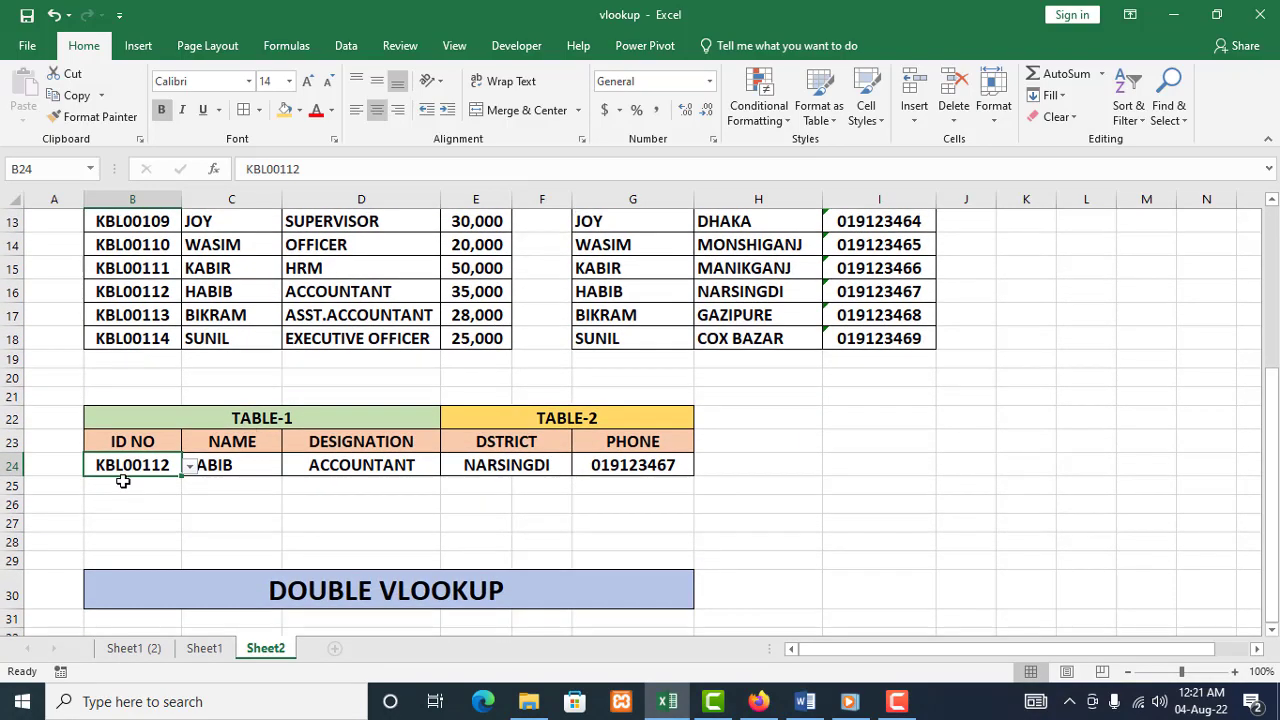